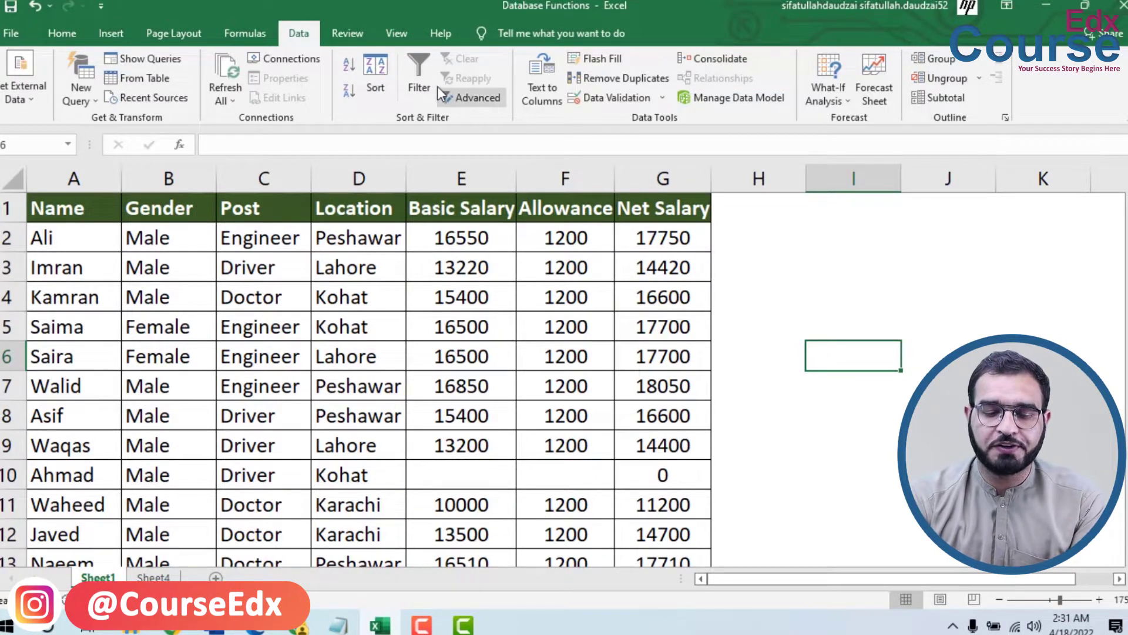
- Turn on filter dropdowns for the salary table after an error on an empty cell
left_click(896, 288)
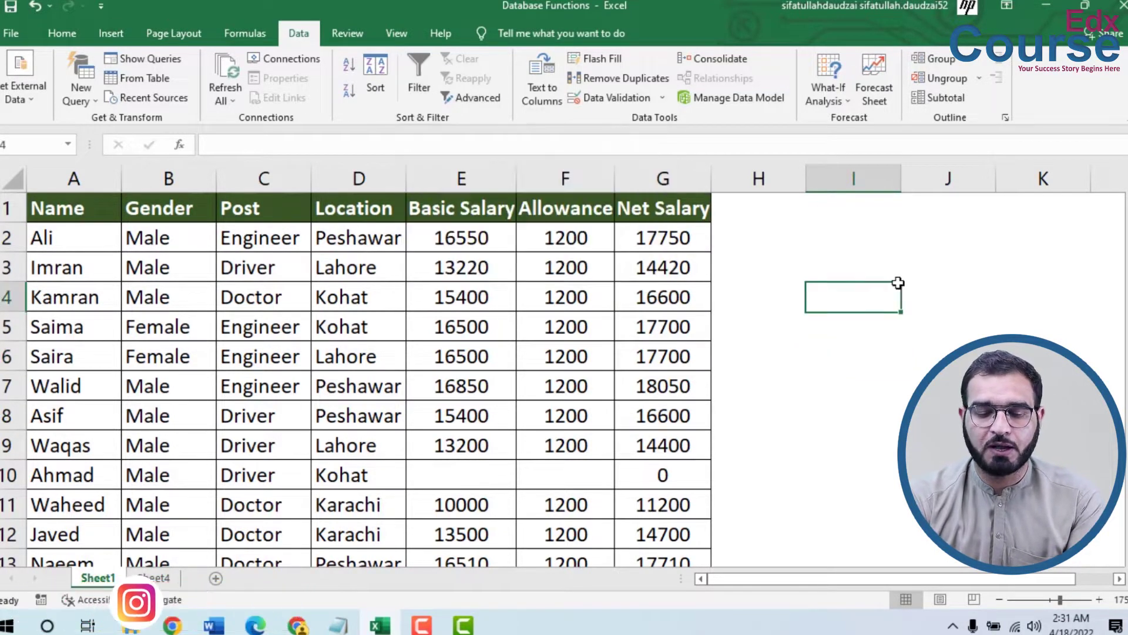
left_click(848, 234)
left_click(417, 73)
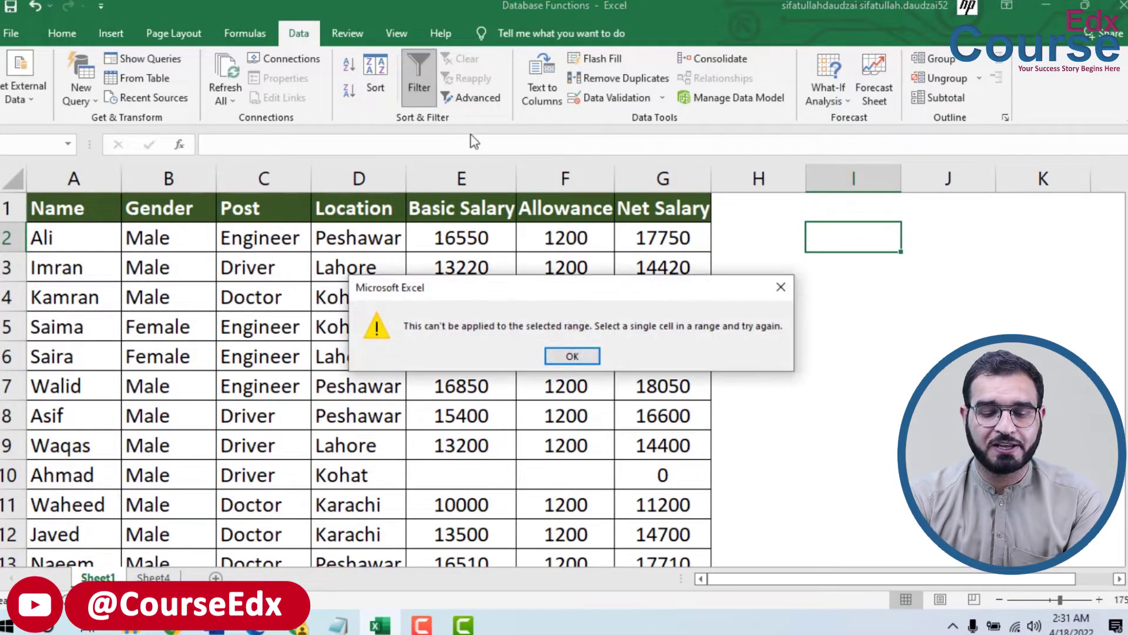
left_click(573, 357)
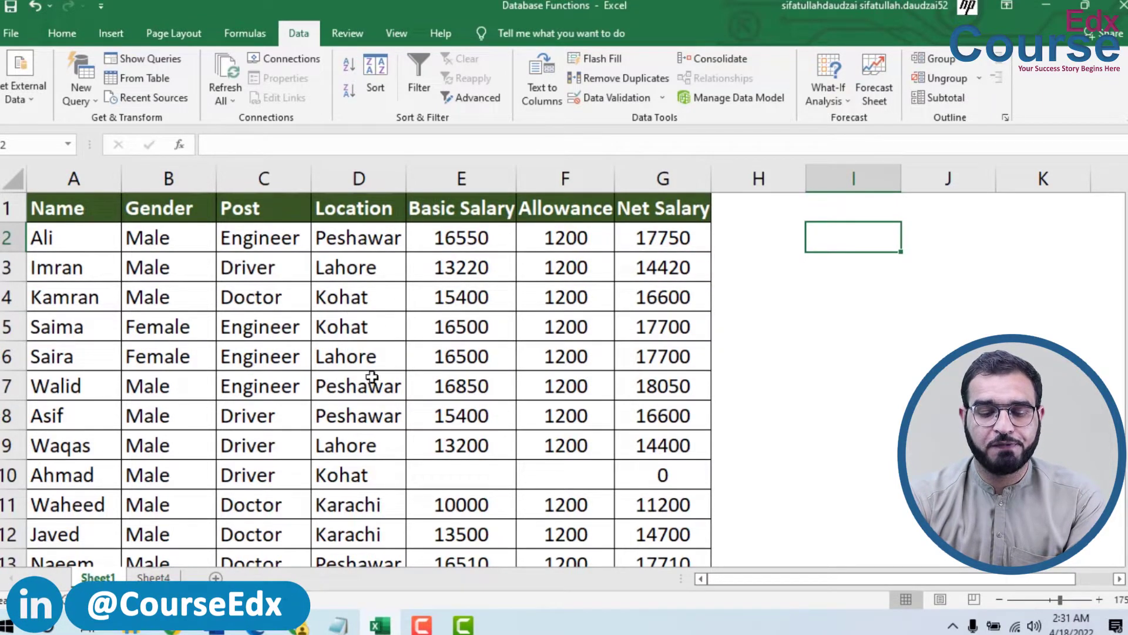
left_click(344, 264)
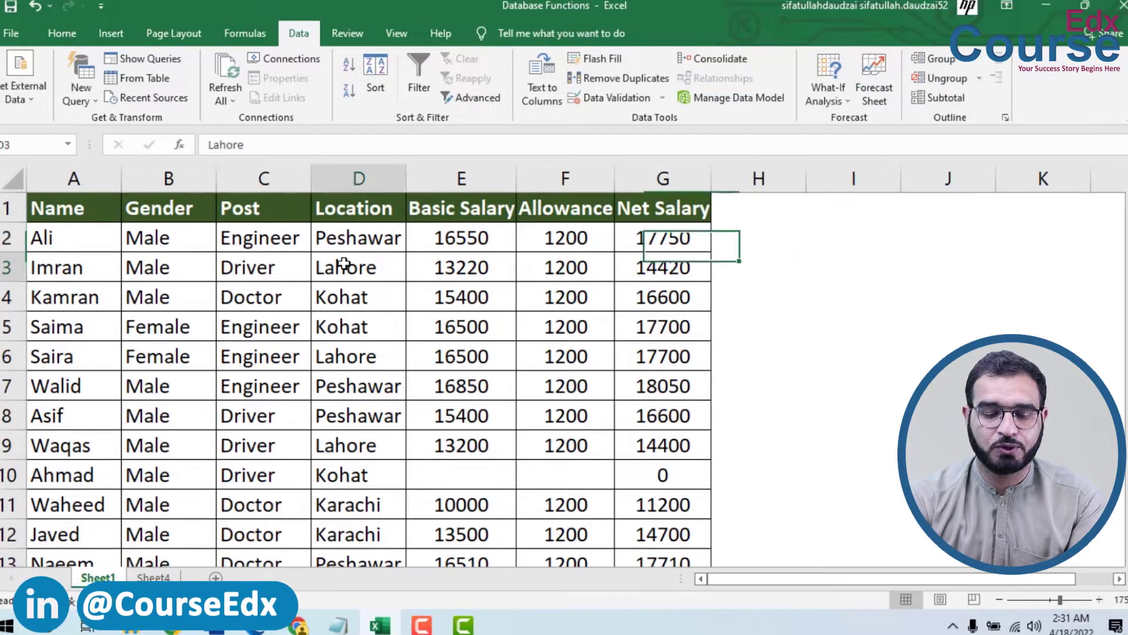
left_click(428, 63)
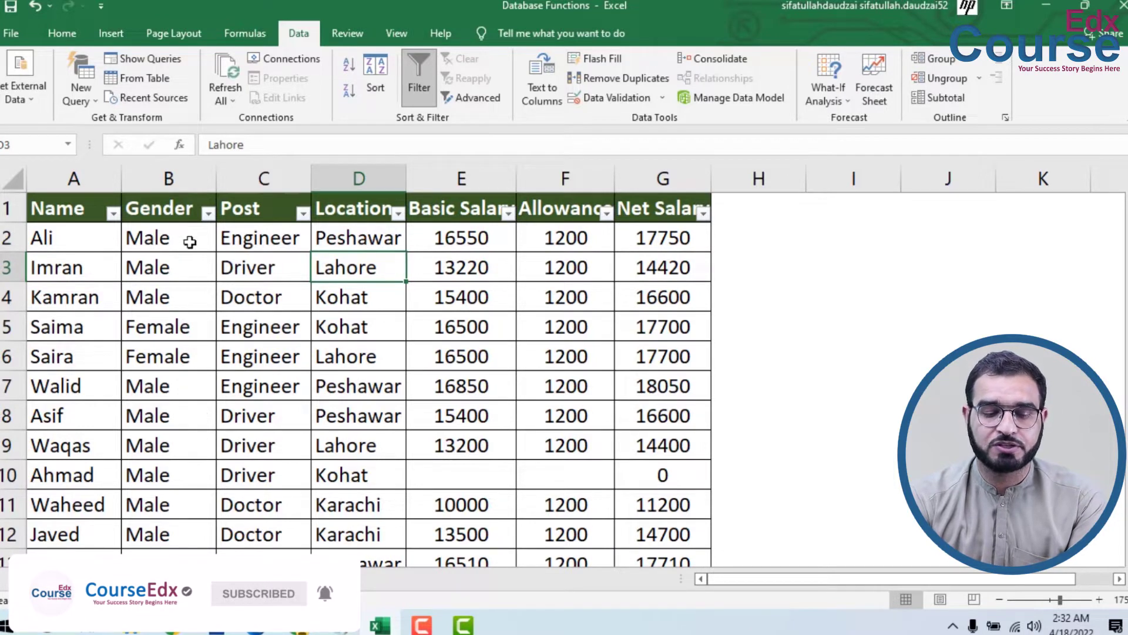
- Filter the Gender column to show only Female records
left_click(209, 215)
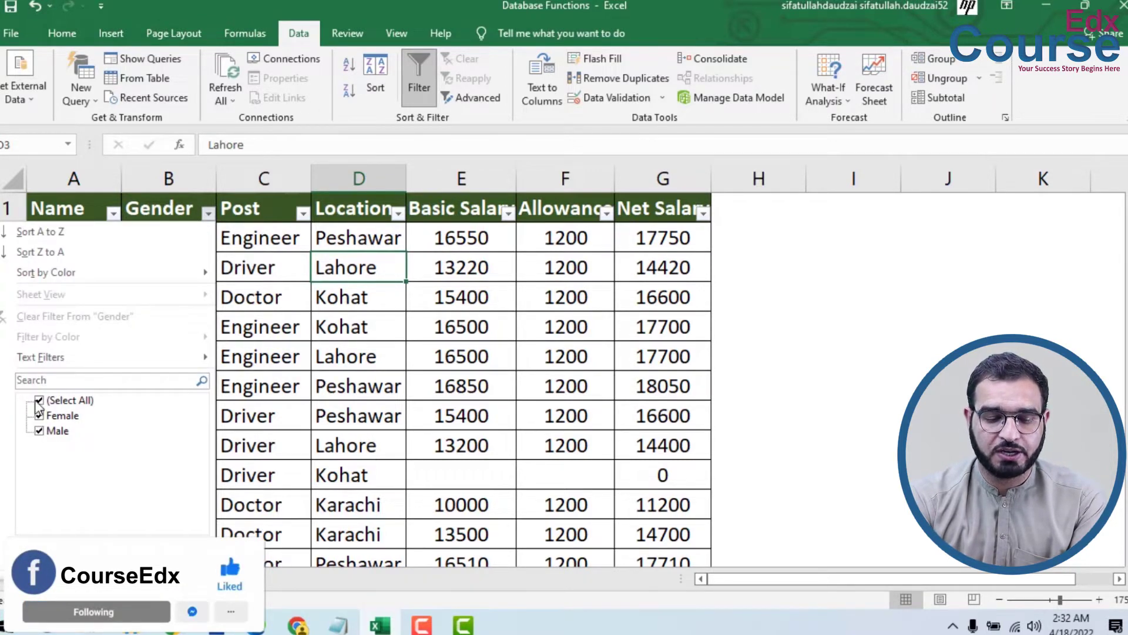
left_click(39, 401)
left_click(39, 416)
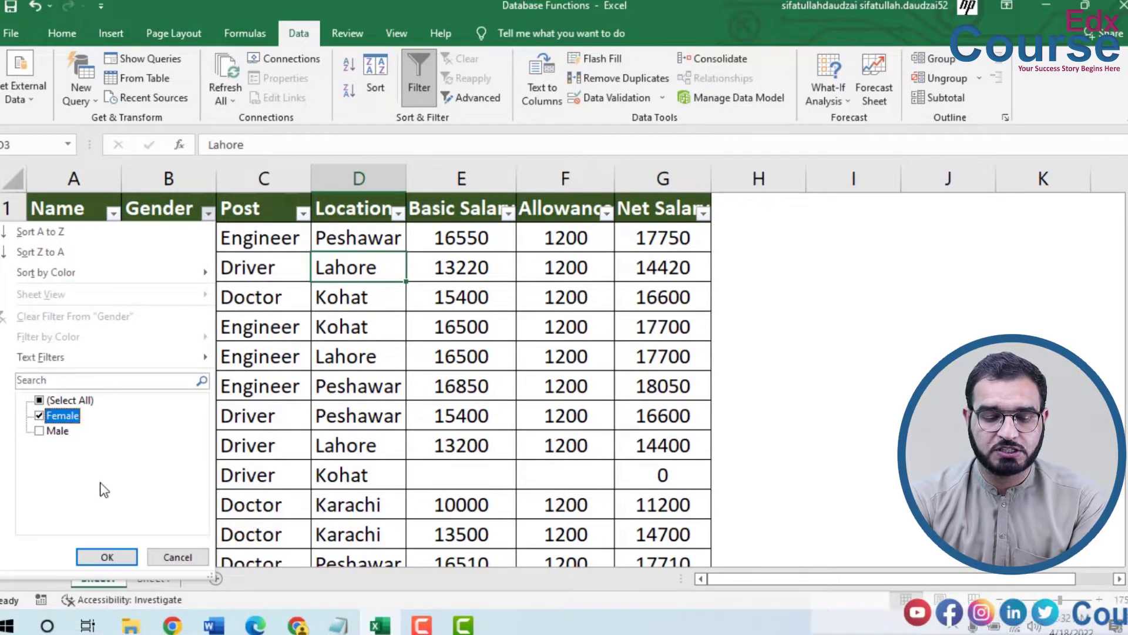
left_click(109, 552)
left_click(109, 557)
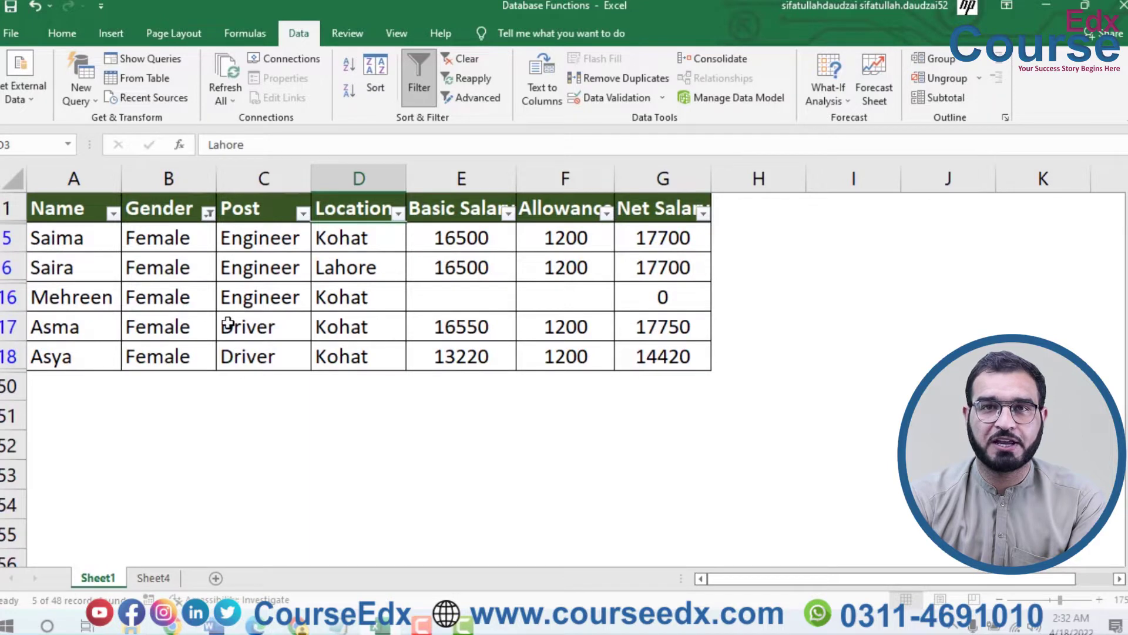
- Reselect all Gender values so every record shows again
left_click(209, 214)
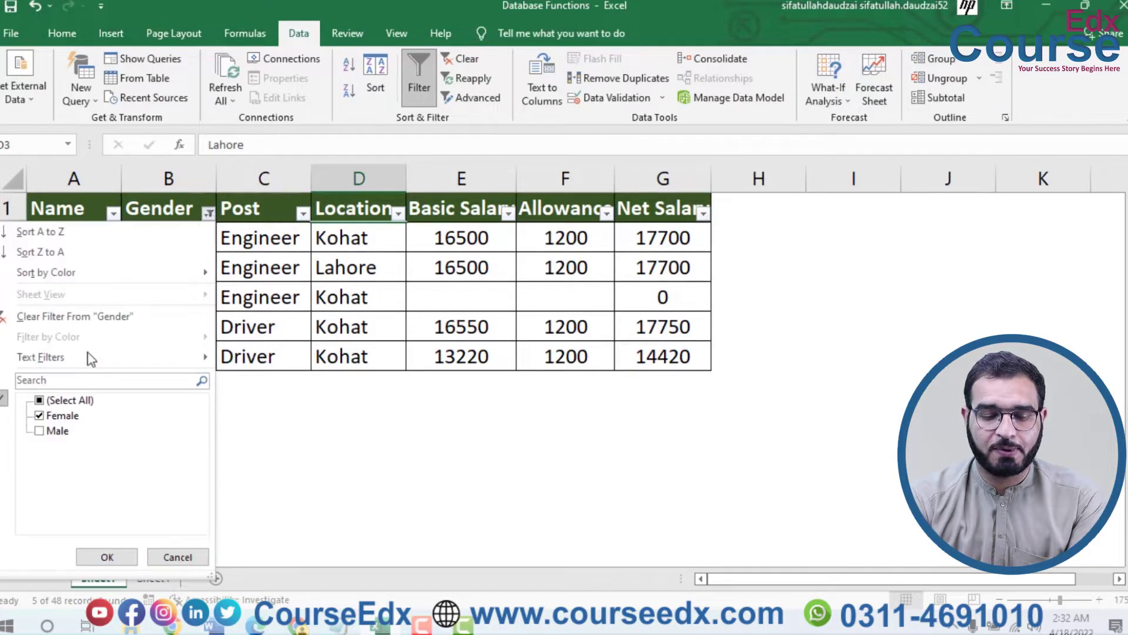
left_click(38, 400)
left_click(109, 557)
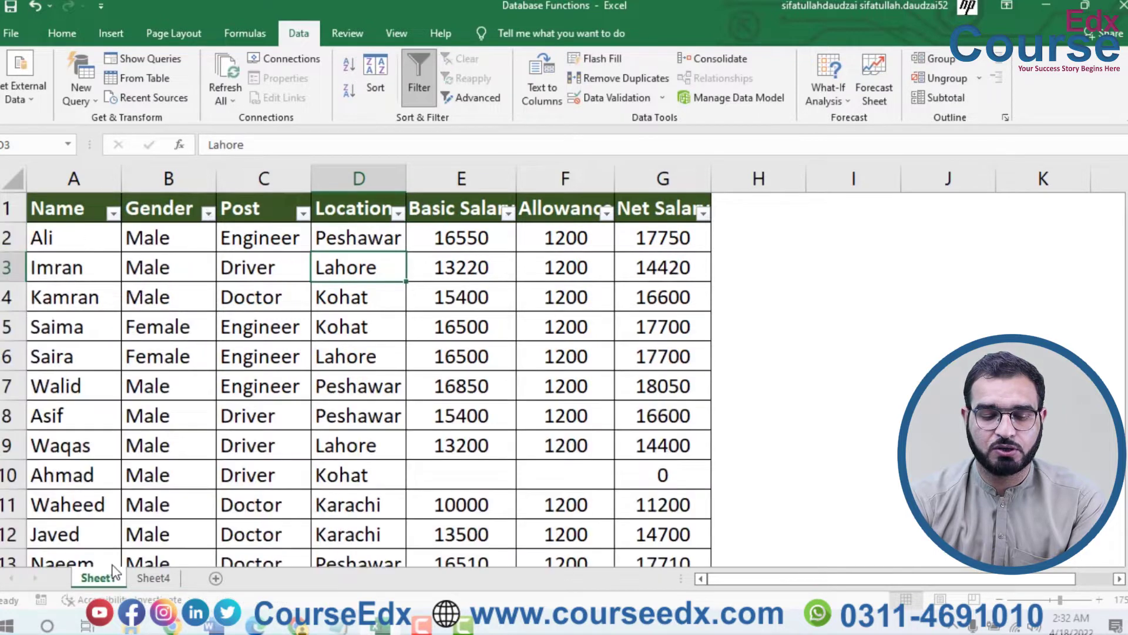
- Filter the Post column to Doctor only, leaving 15 of 48 records visible
left_click(302, 214)
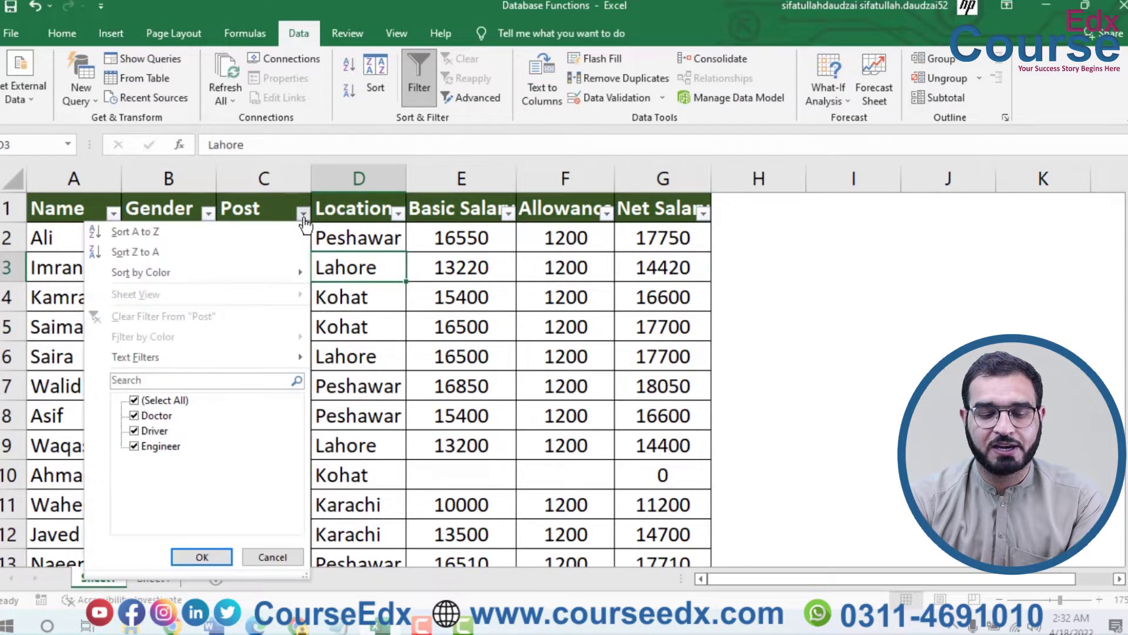
left_click(135, 418)
left_click(134, 401)
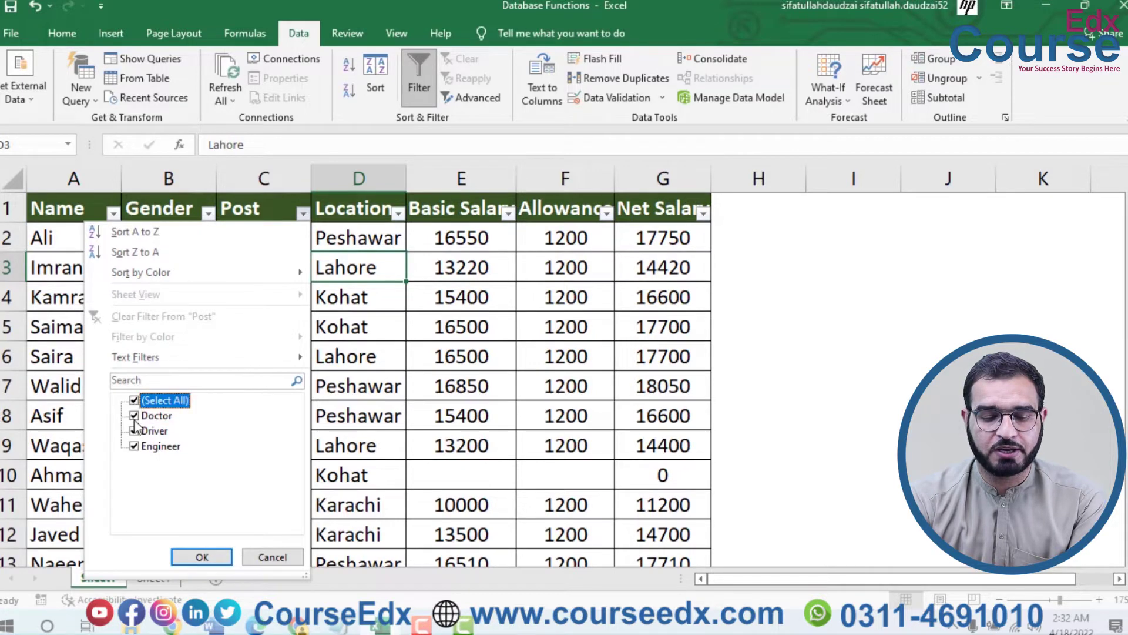
left_click(135, 400)
left_click(134, 415)
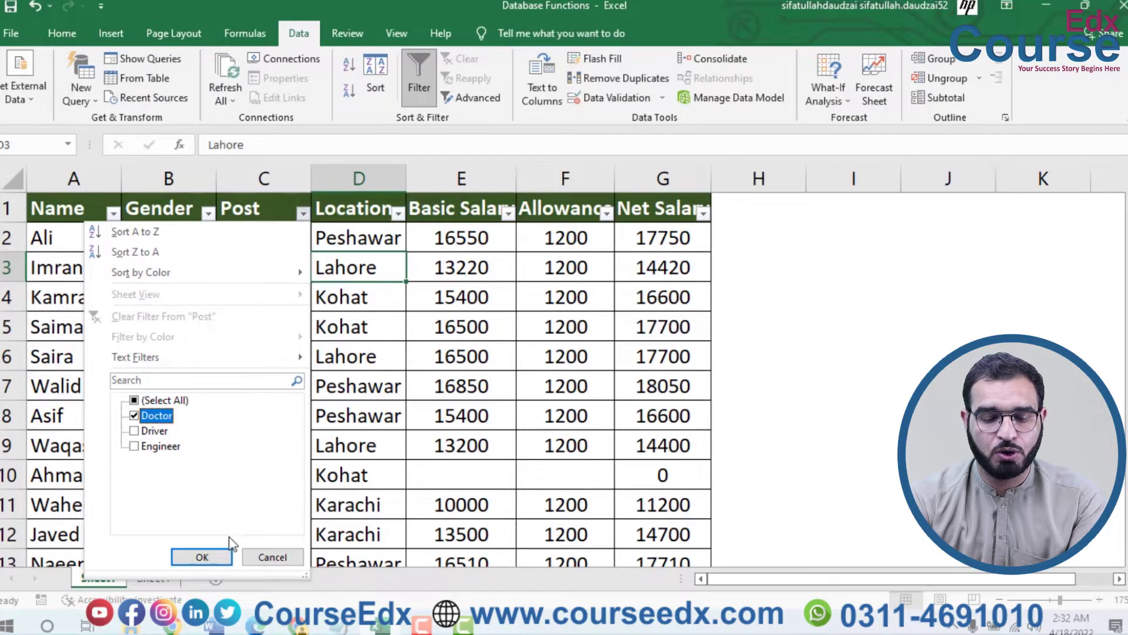
left_click(220, 556)
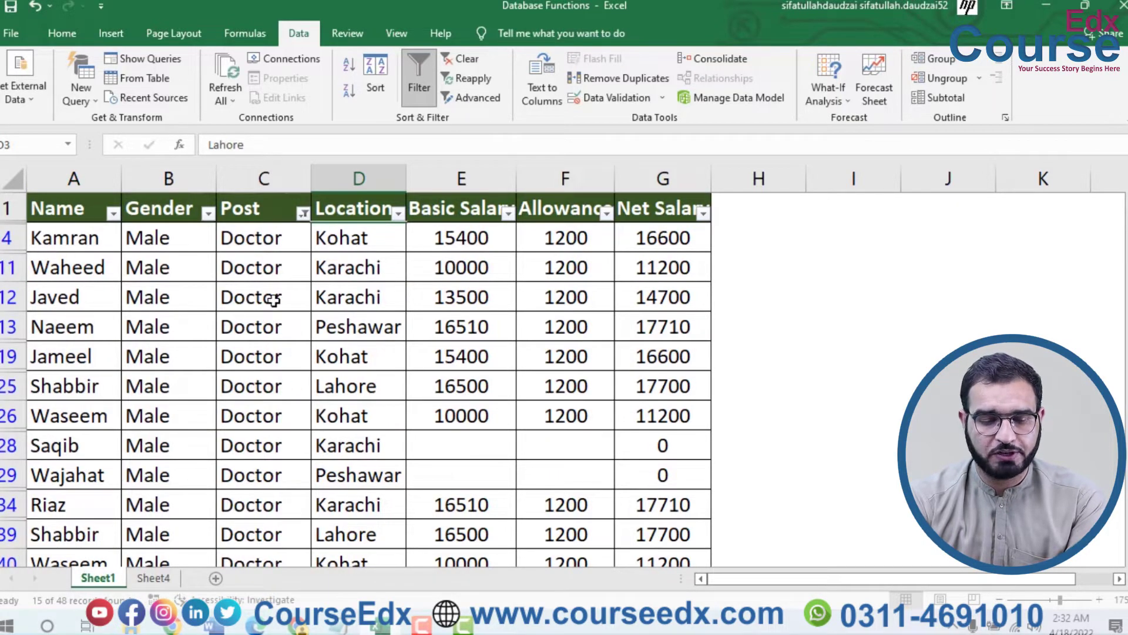
scroll(272, 300, "down", 3)
scroll(269, 303, "up", 3)
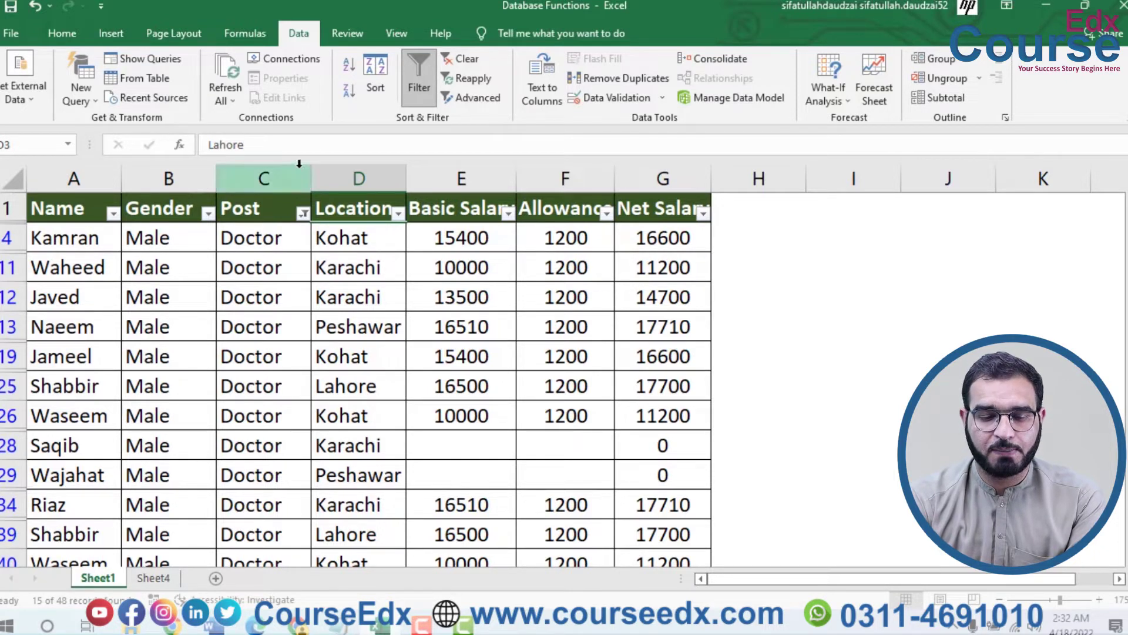
- Clear the Doctor filter, turn off AutoFilter, and move to Sheet4
left_click(470, 60)
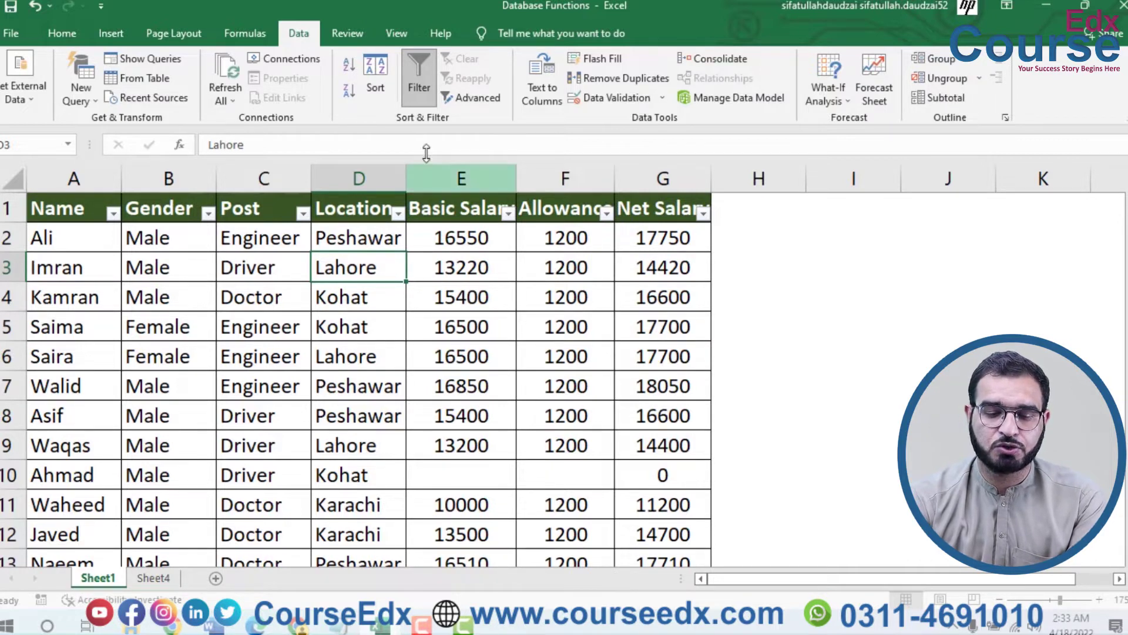
left_click(418, 70)
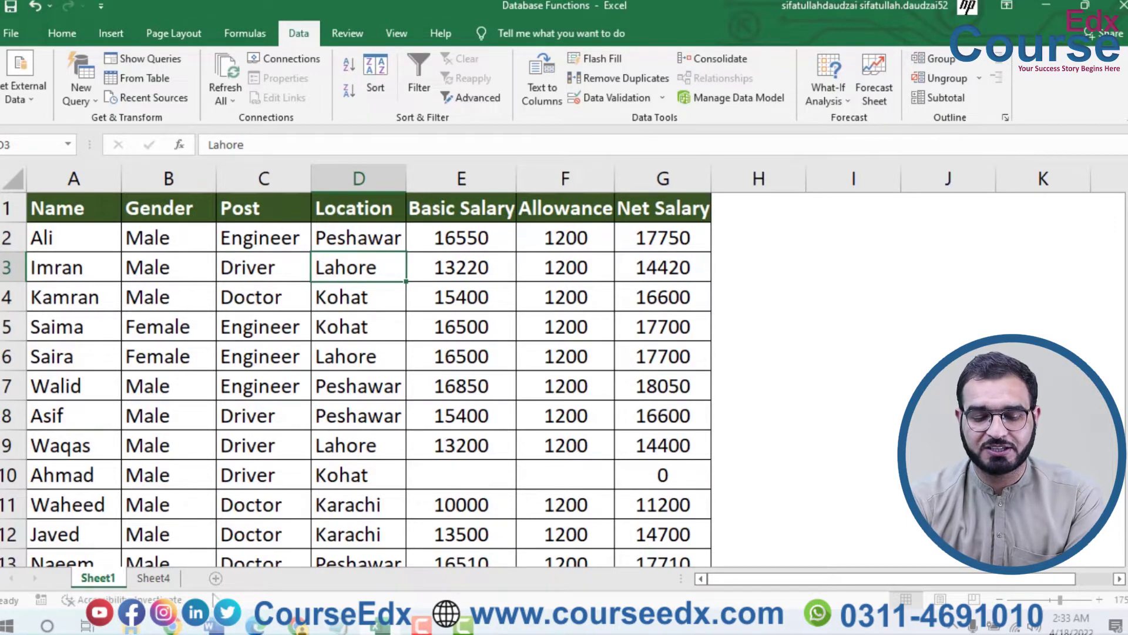
left_click(153, 577)
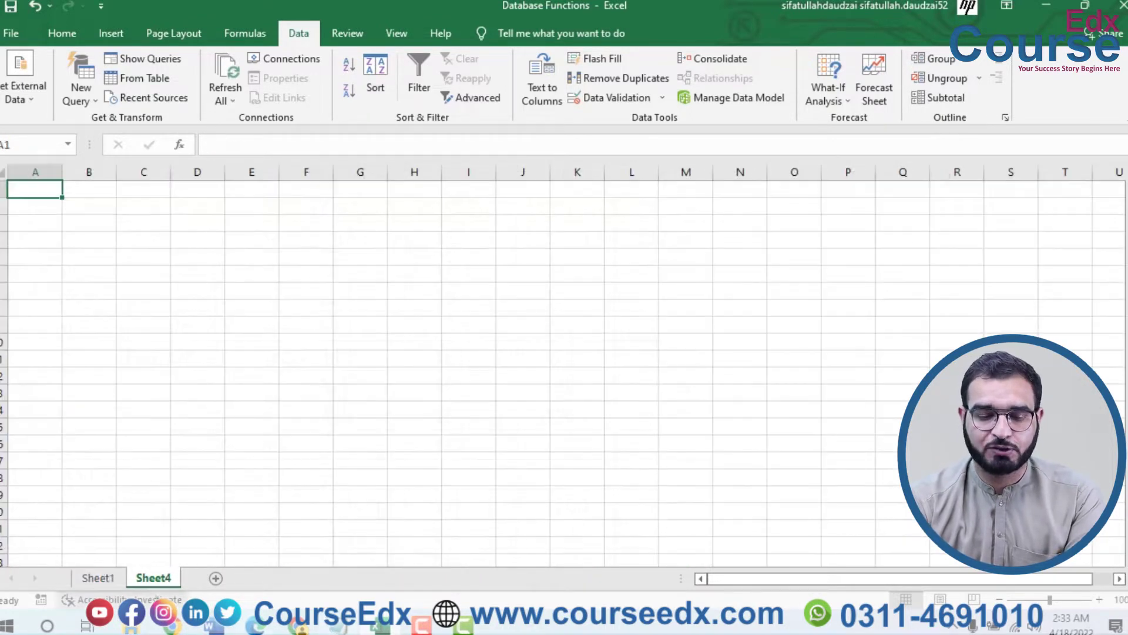
- Copy Sheet1's header row A1:G1 and paste it at C2 on Sheet4
left_click(96, 578)
left_click_drag(657, 218, 61, 200)
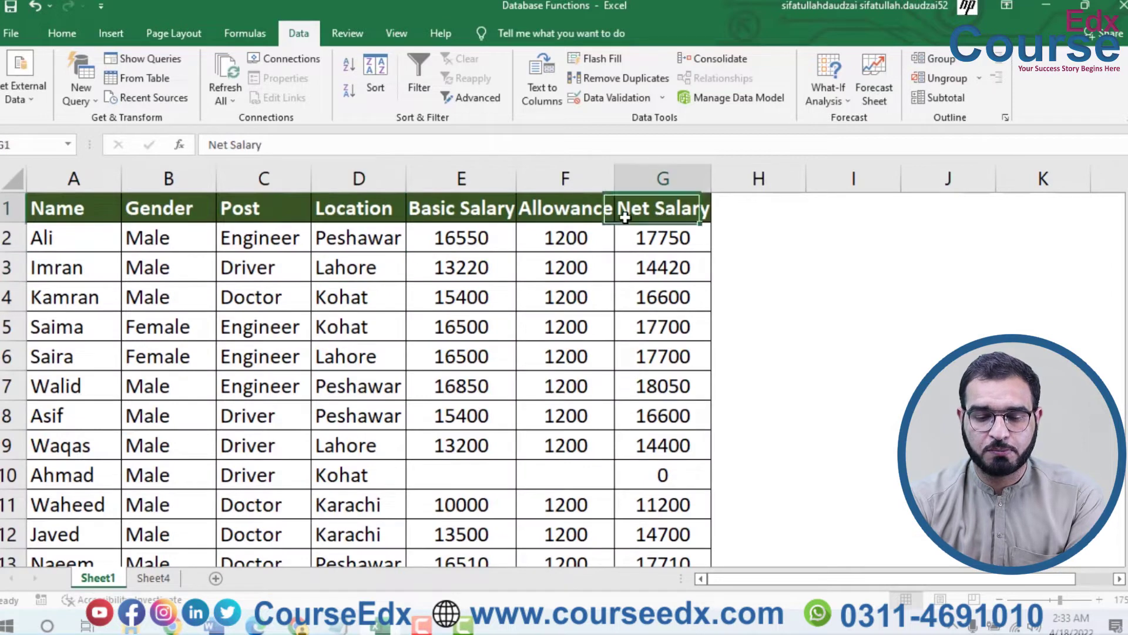
key("ctrl+c")
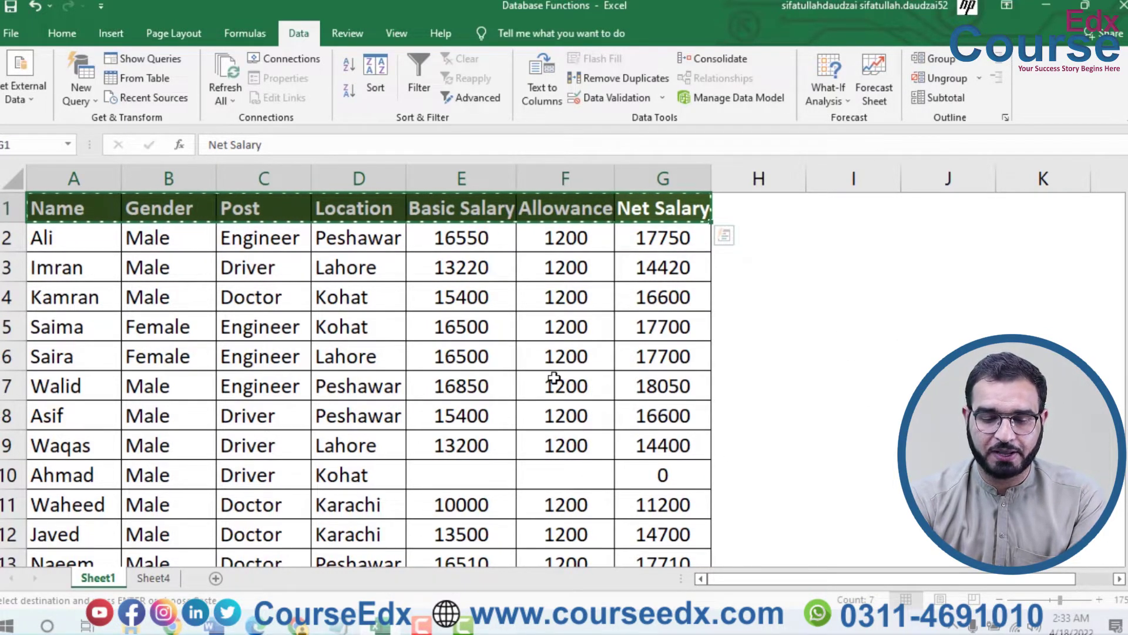
left_click(153, 578)
left_click(154, 219)
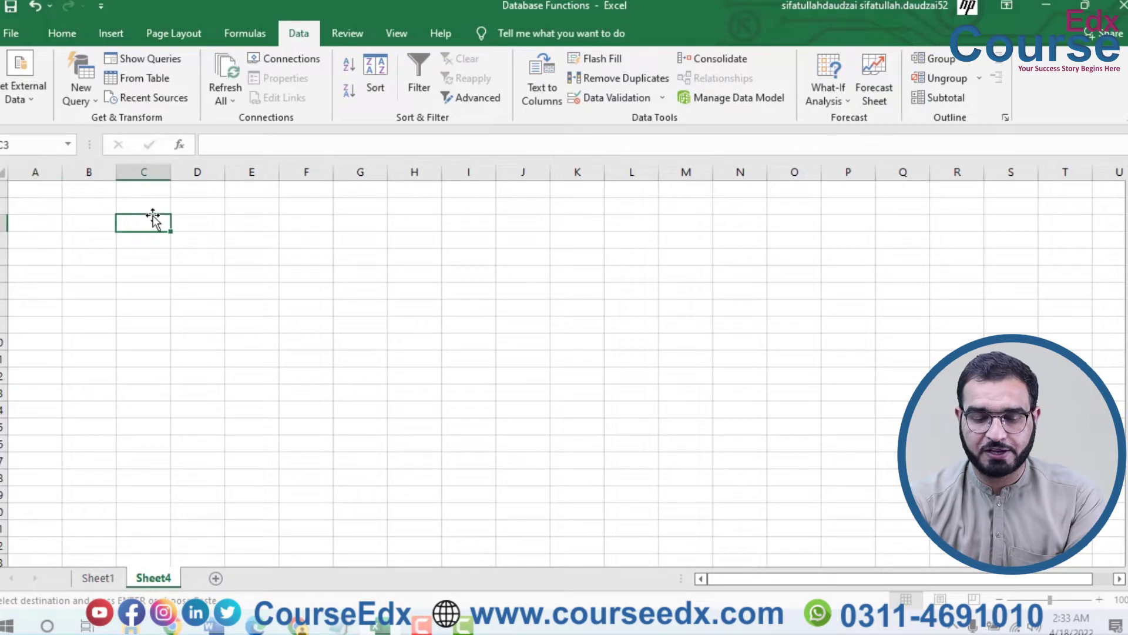
left_click(147, 206)
key("ctrl+v")
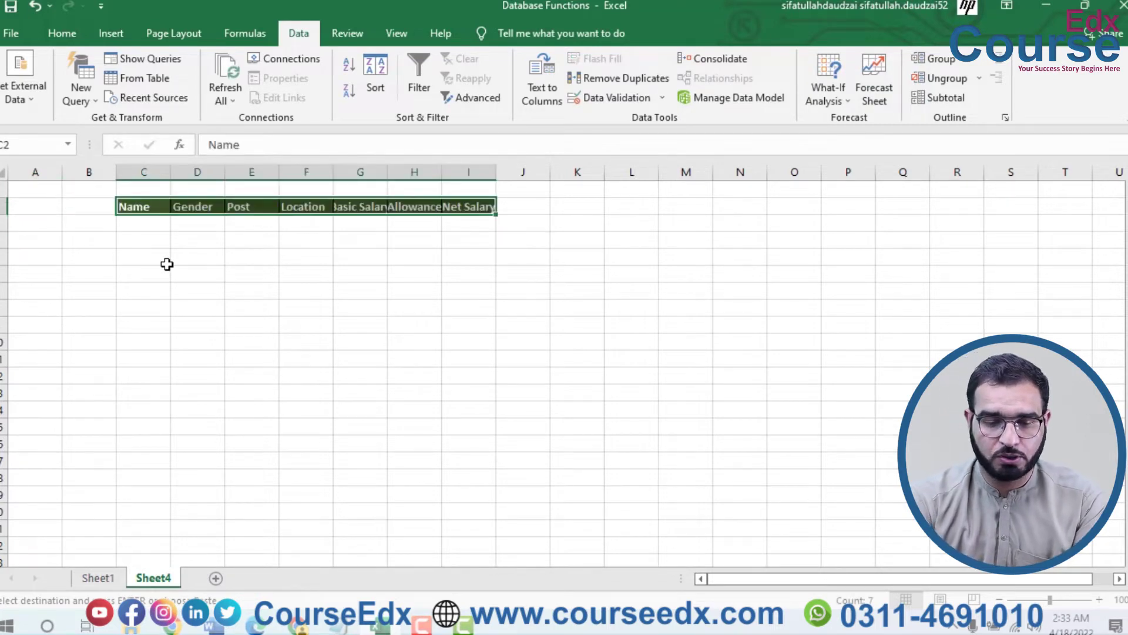
- Widen columns G and H and paste a second header copy at C5
scroll(167, 262, "up", 3, "ctrl")
scroll(782, 223, "up", 1, "ctrl")
scroll(781, 224, "up", 1, "ctrl")
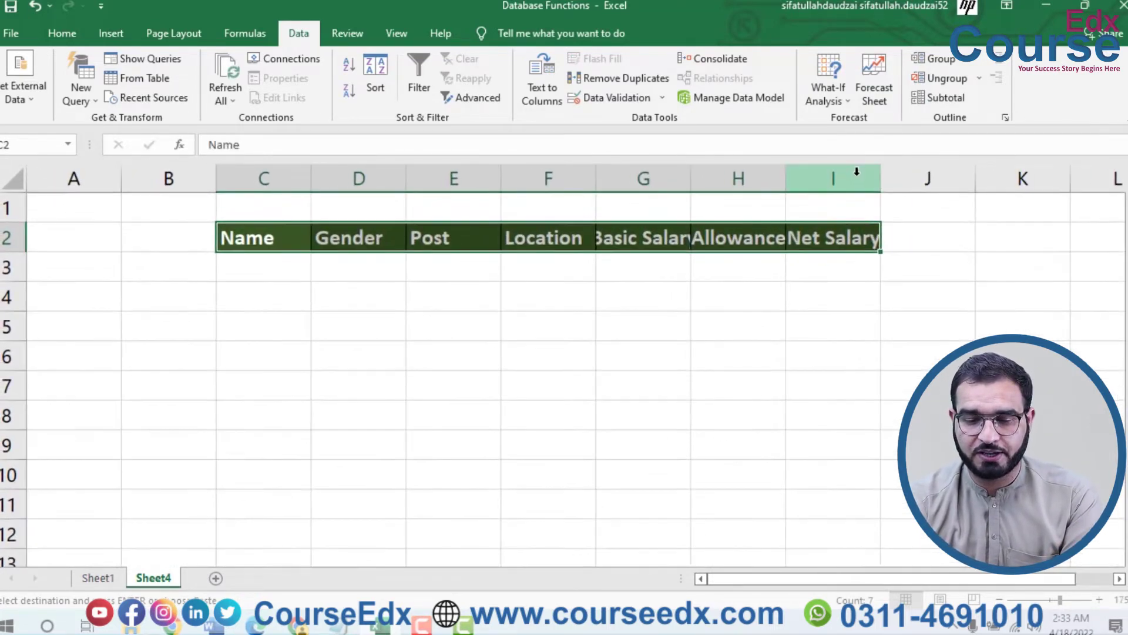
left_click_drag(780, 176, 807, 176)
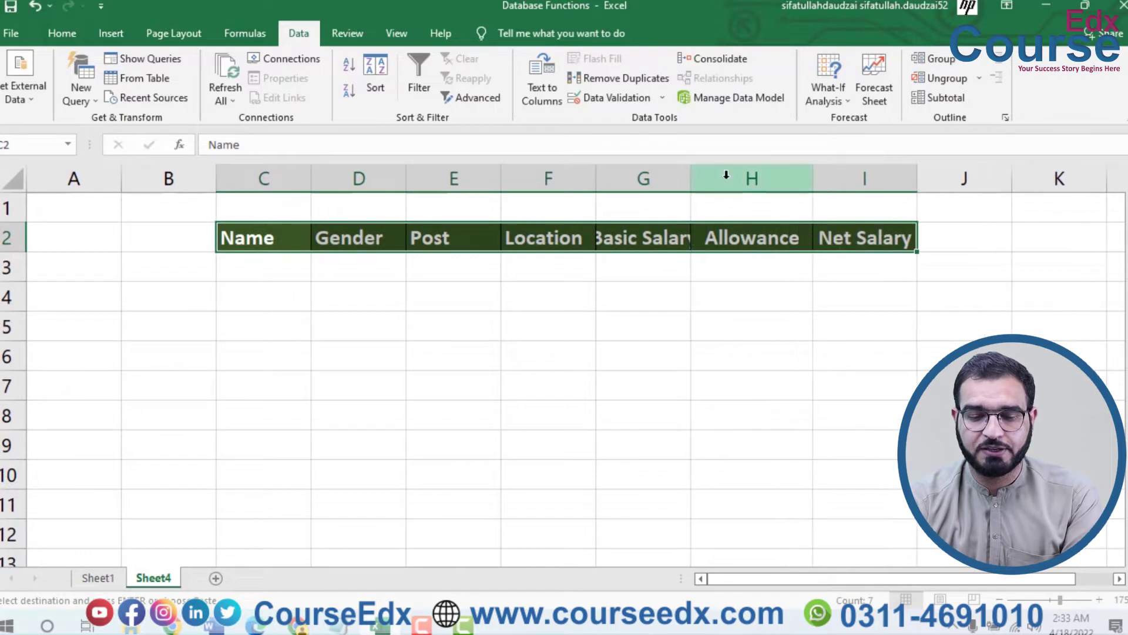
left_click_drag(691, 176, 722, 176)
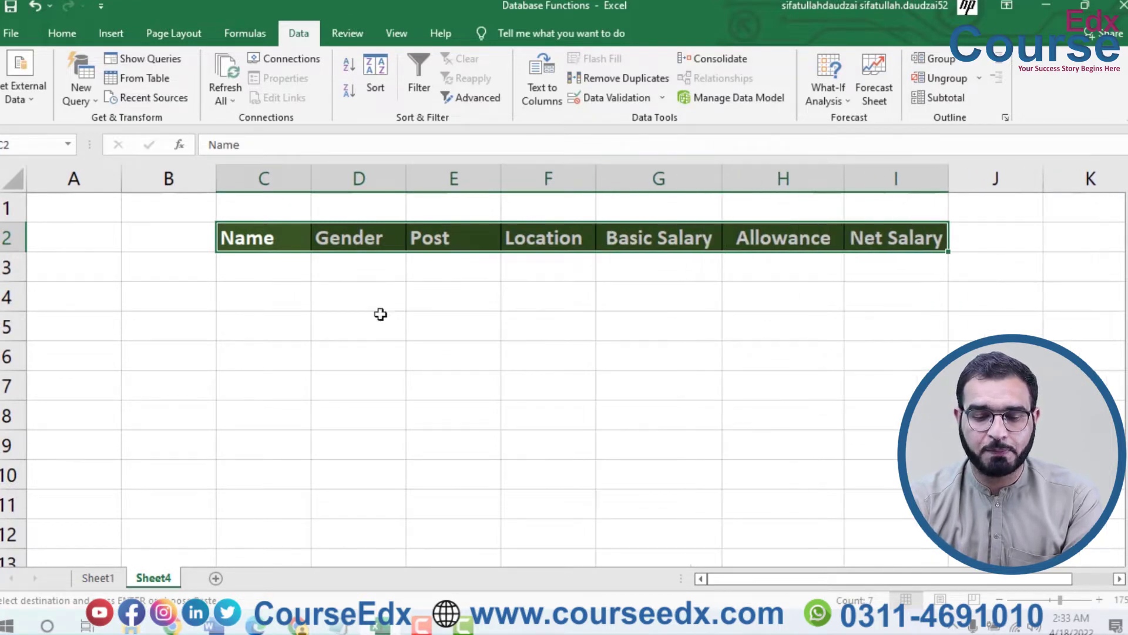
left_click(246, 332)
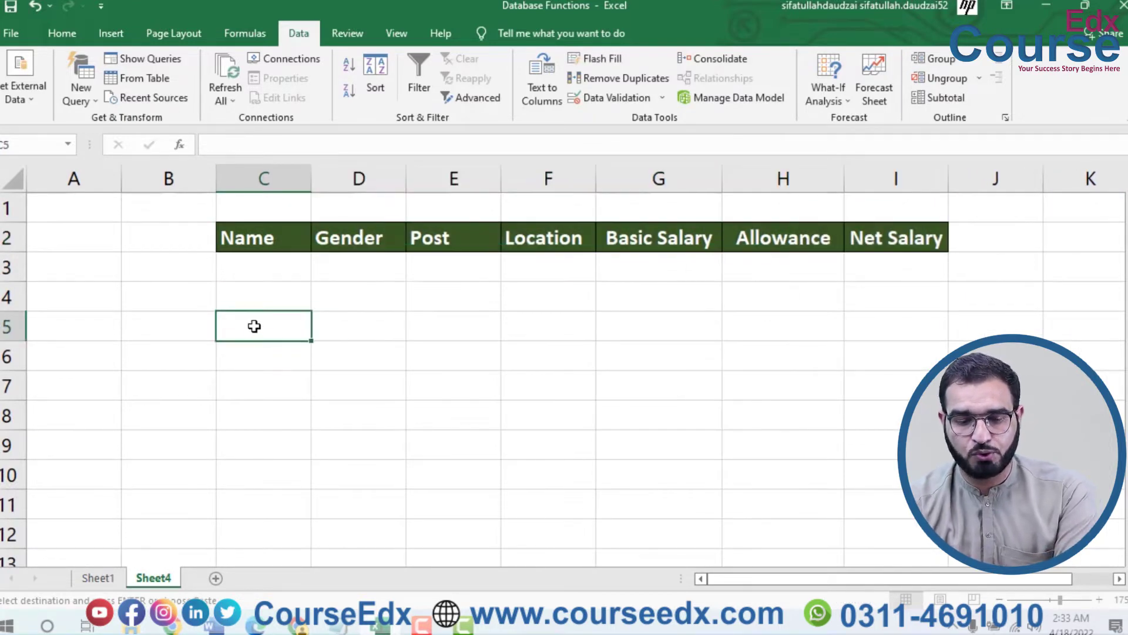
key("ctrl+v")
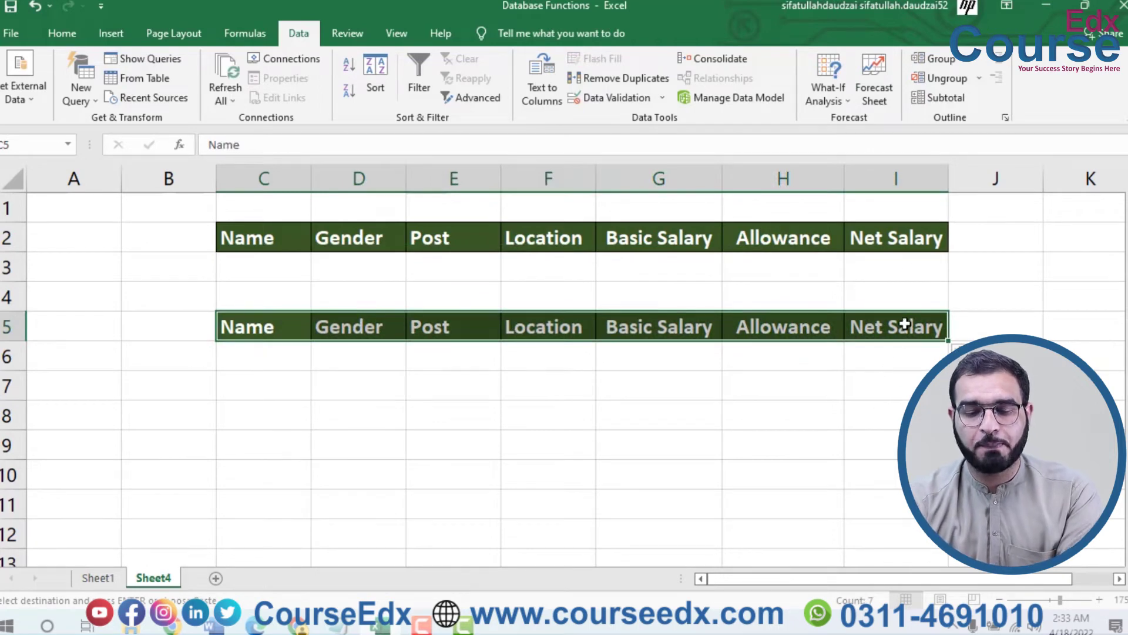
left_click_drag(918, 238, 276, 265)
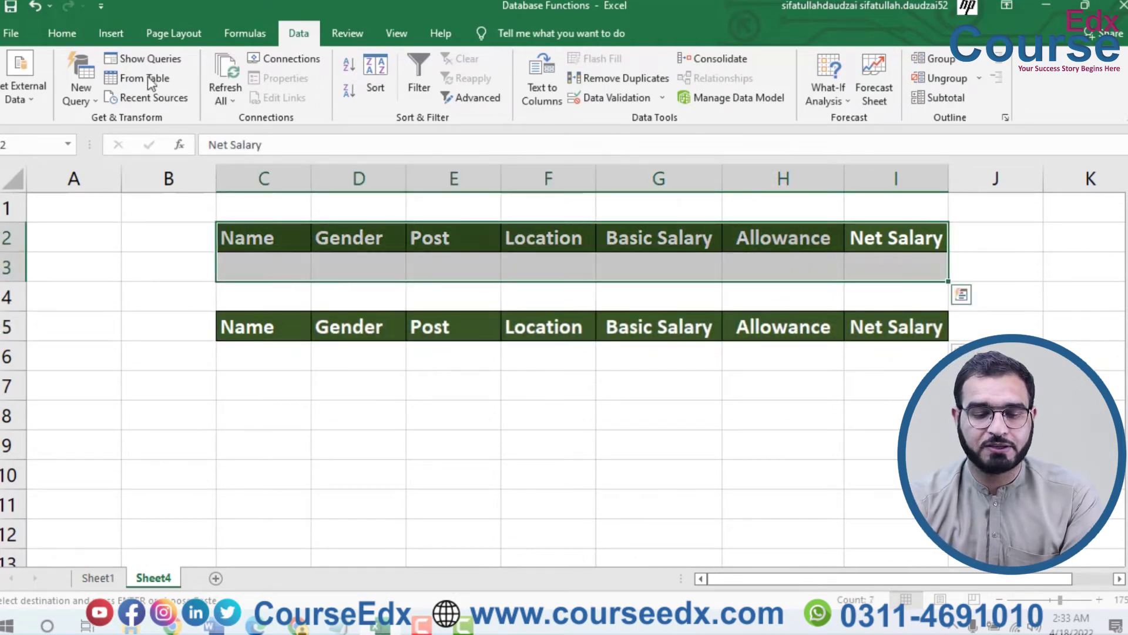
- Add borders to the criteria header row and the blank row beneath it
left_click(110, 34)
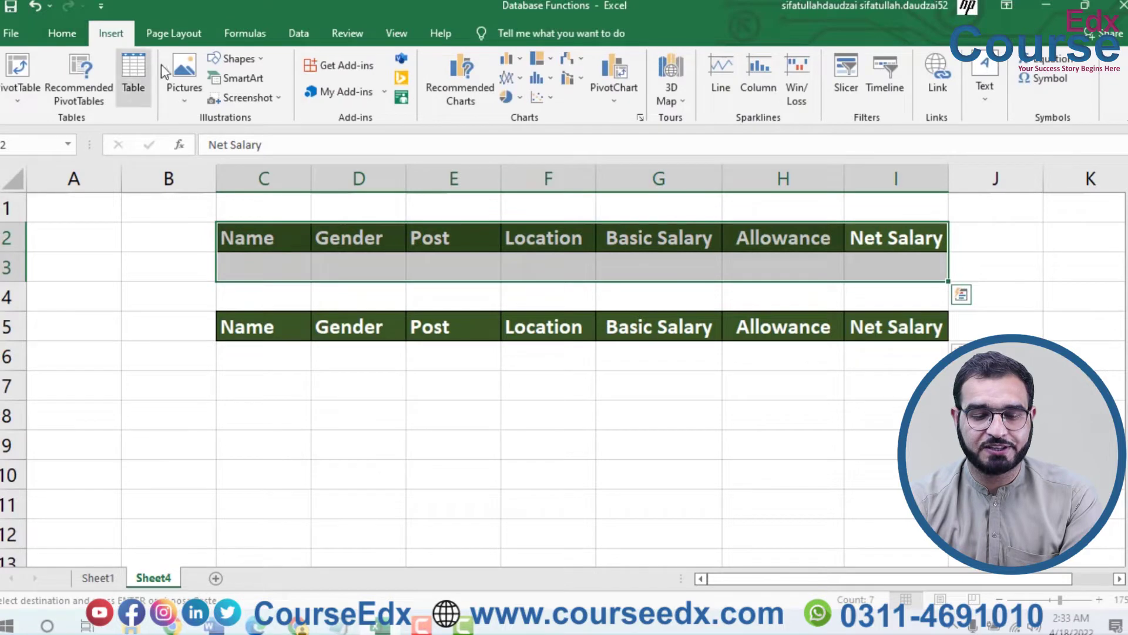
left_click(62, 34)
left_click(175, 92)
left_click(729, 495)
- Give the second header row C5:I5 a lighter green fill
left_click_drag(282, 318, 894, 326)
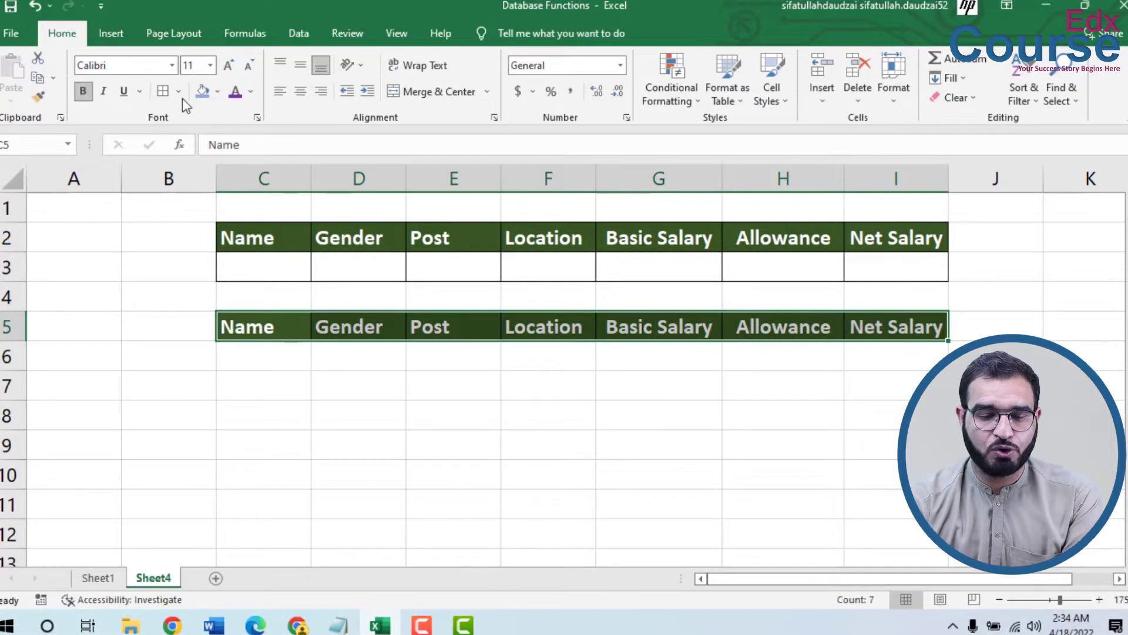
left_click(218, 92)
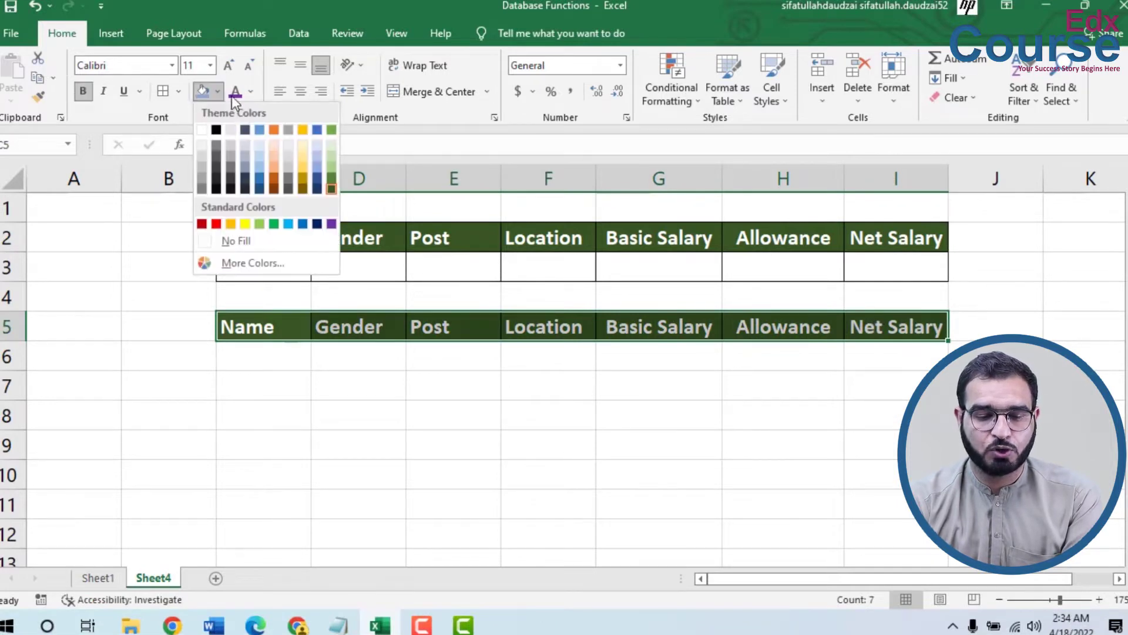
left_click(333, 184)
left_click(581, 440)
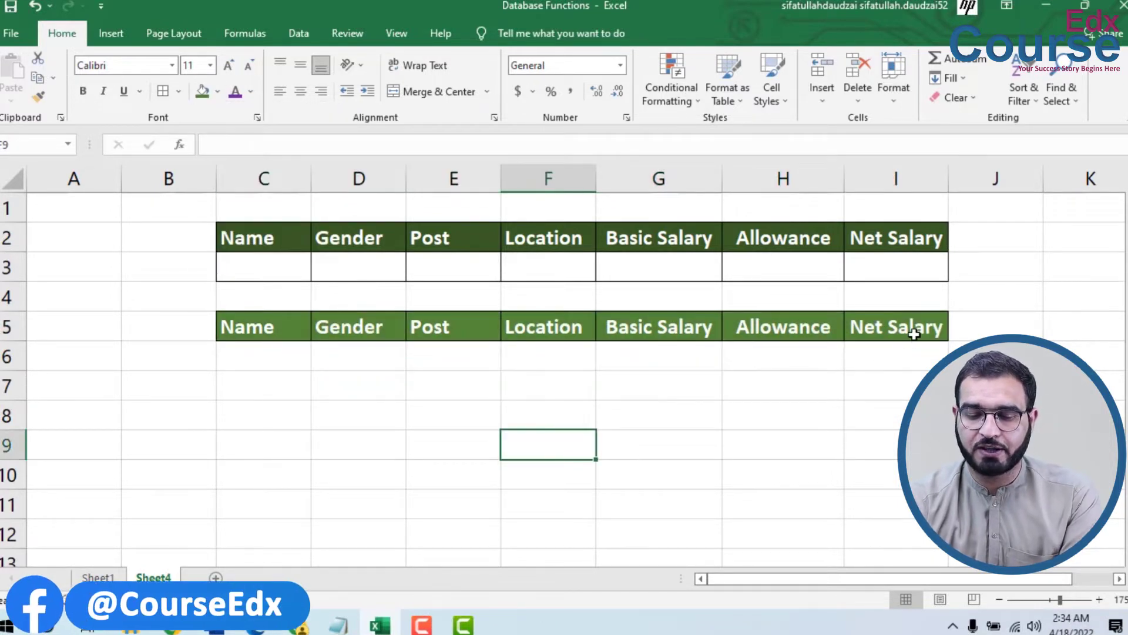
- Apply All Borders to C5:I94, then return to Sheet1
left_click_drag(914, 334, 255, 369)
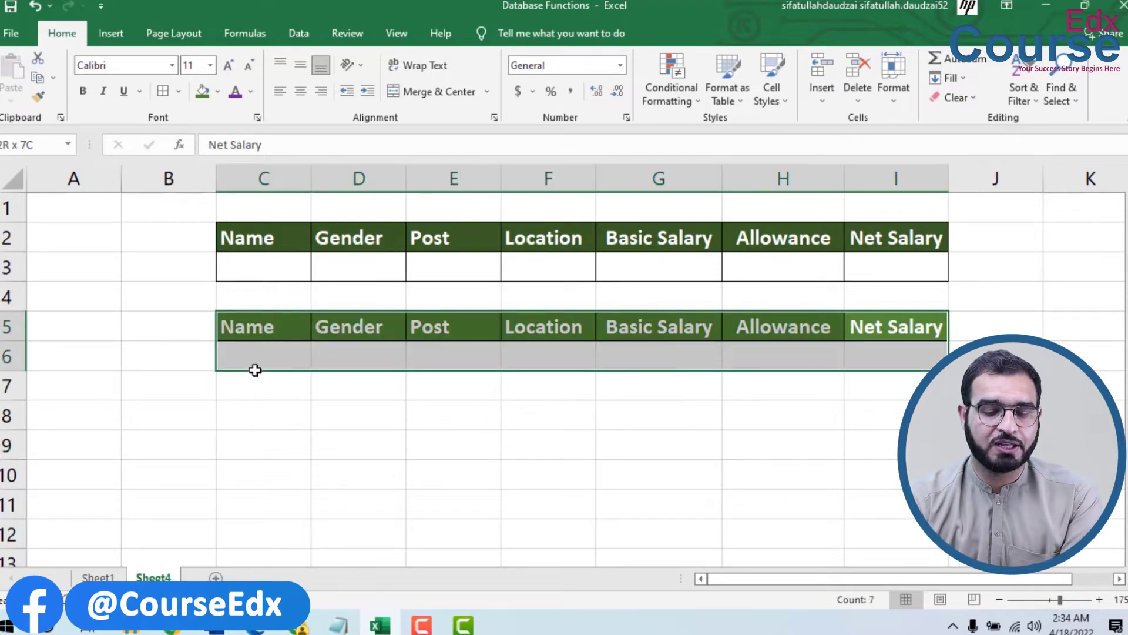
mouse_move(255, 369)
left_mouse_down()
mouse_move(255, 561)
mouse_move(243, 170)
left_mouse_up()
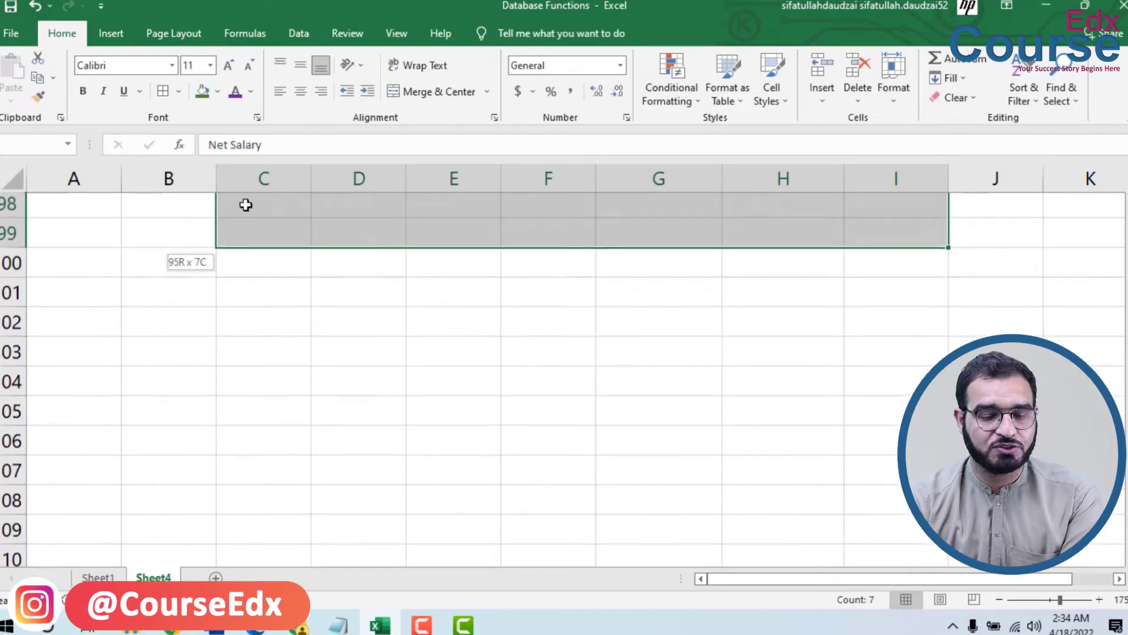
left_click_drag(242, 170, 264, 264)
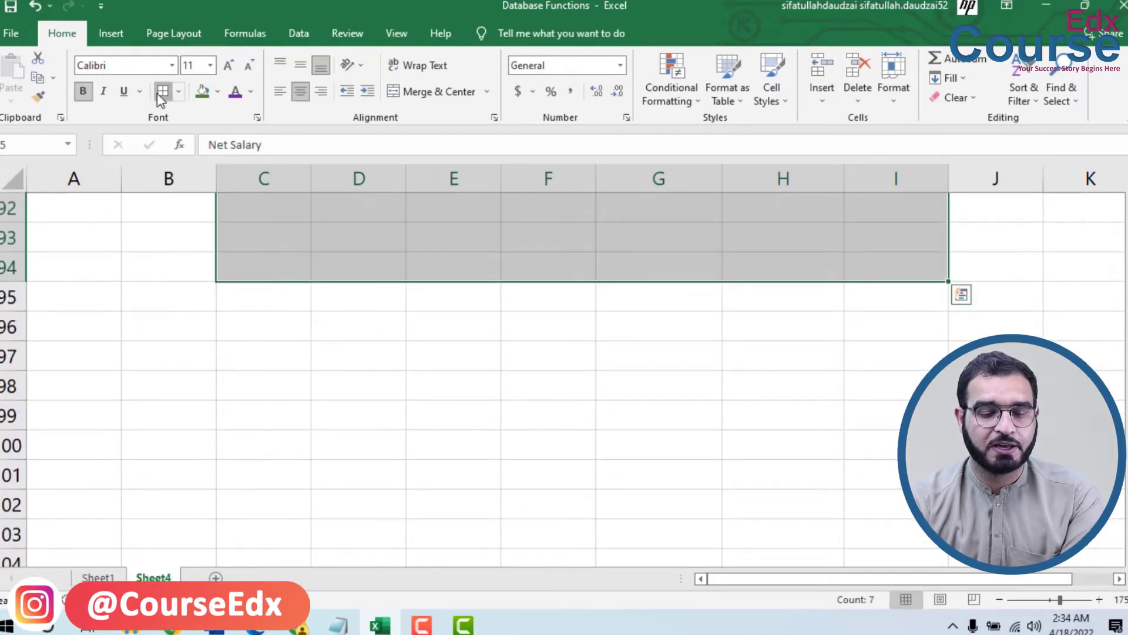
left_click(157, 93)
scroll(335, 327, "up", 20)
scroll(461, 532, "up", 2)
left_click(421, 274)
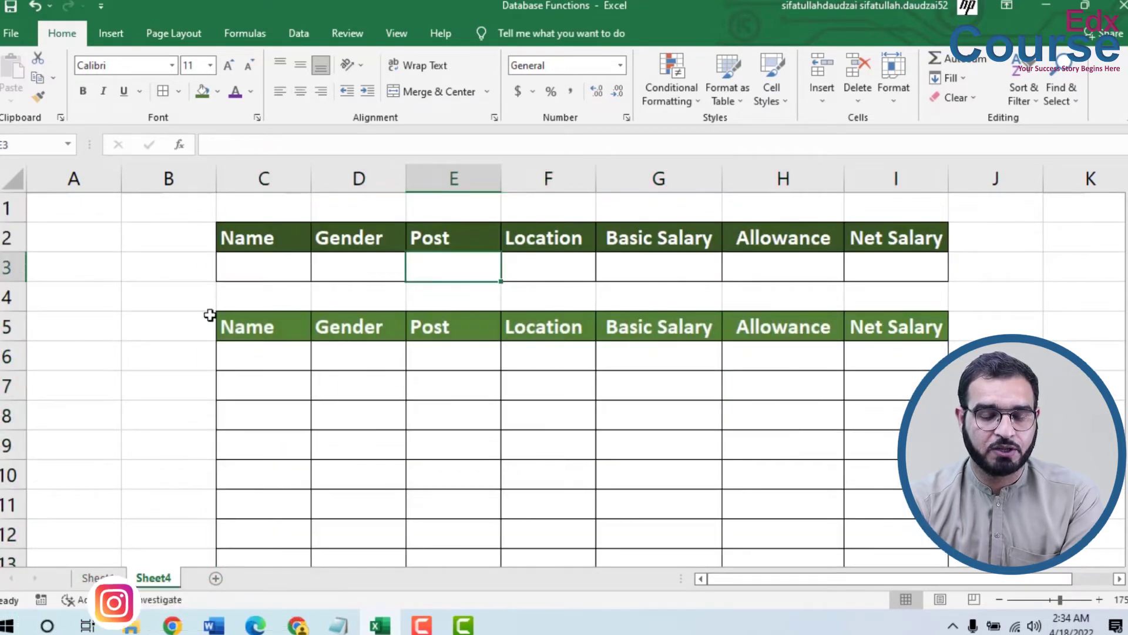
left_click(97, 578)
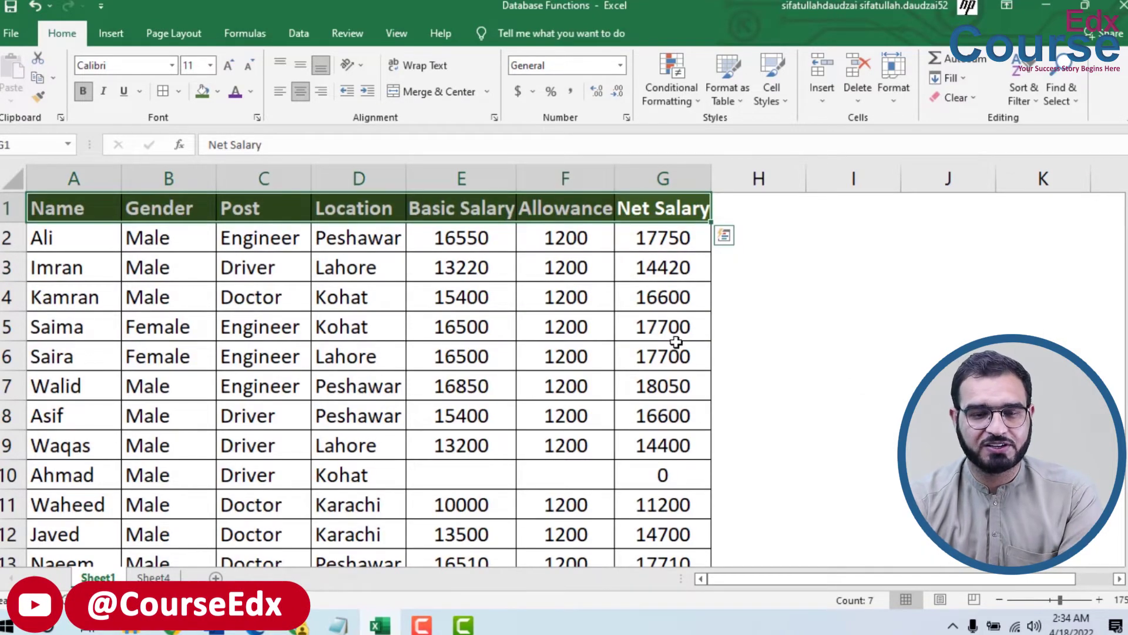
- Review Sheet1's employee records, then scroll through Sheet4's bordered tables
scroll(227, 420, "down", 5)
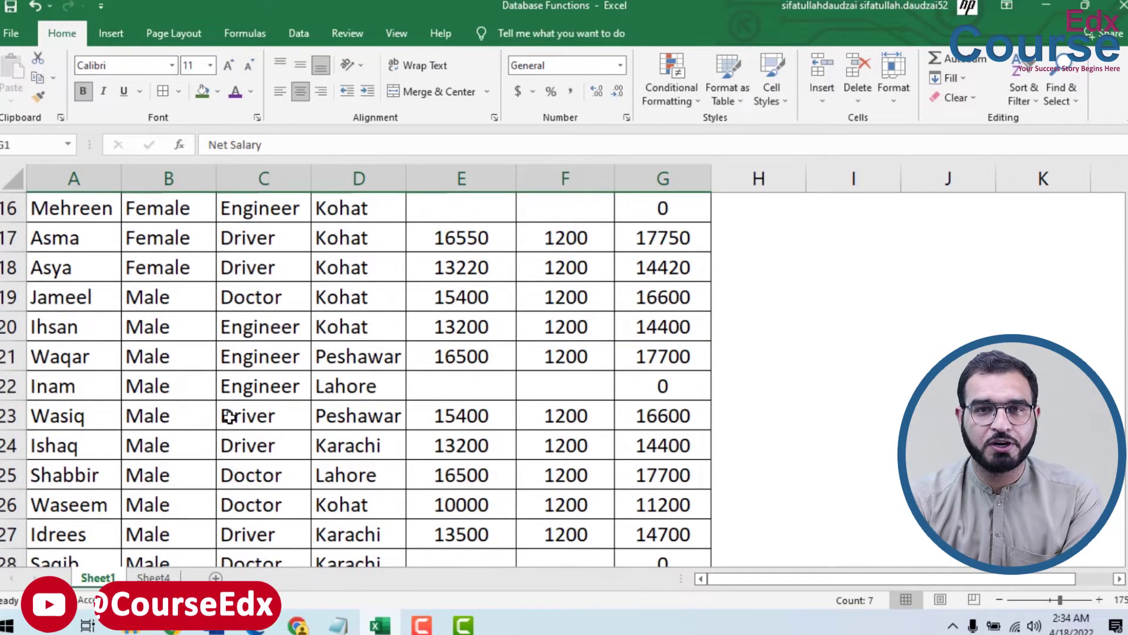
scroll(230, 416, "up", 5)
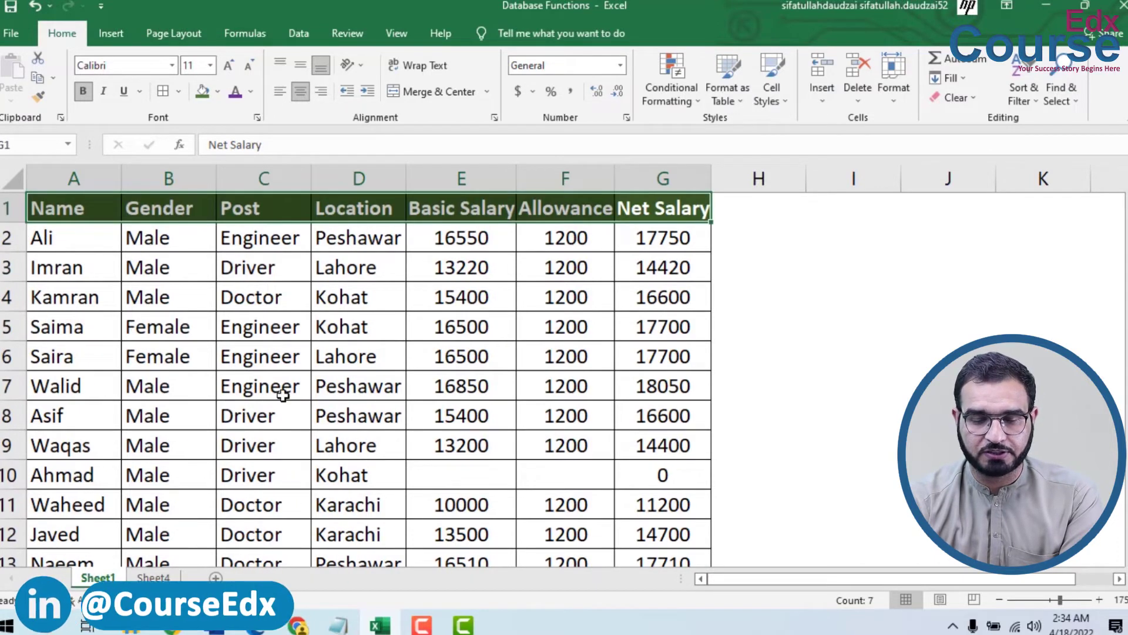
left_click(154, 577)
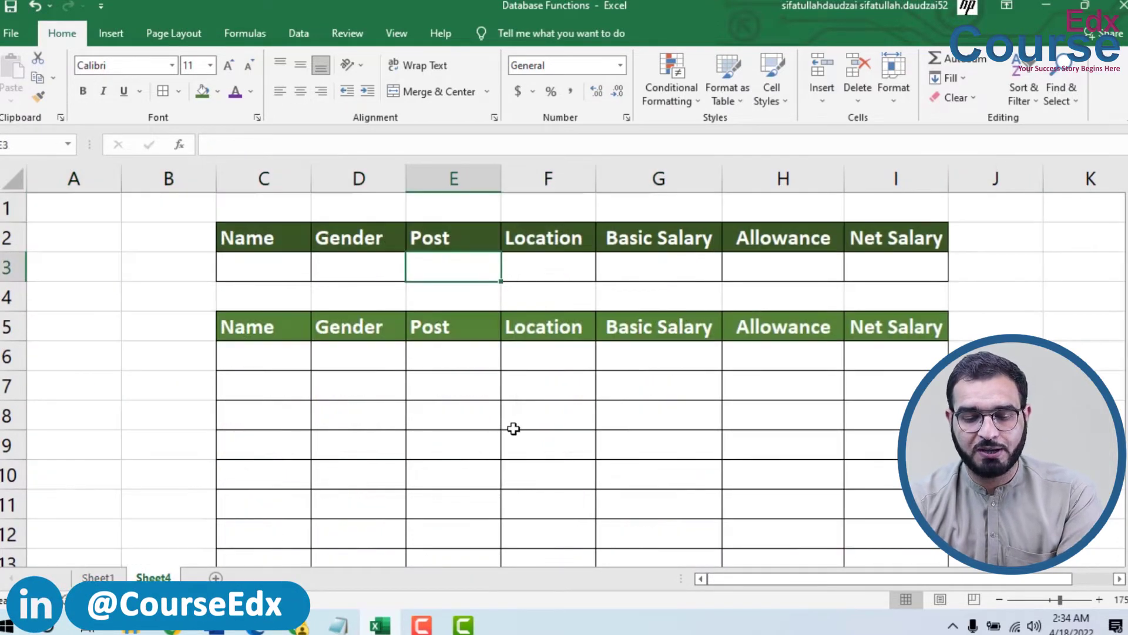
scroll(514, 427, "down", 7)
scroll(470, 425, "down", 11)
scroll(439, 422, "down", 6)
scroll(466, 416, "down", 5)
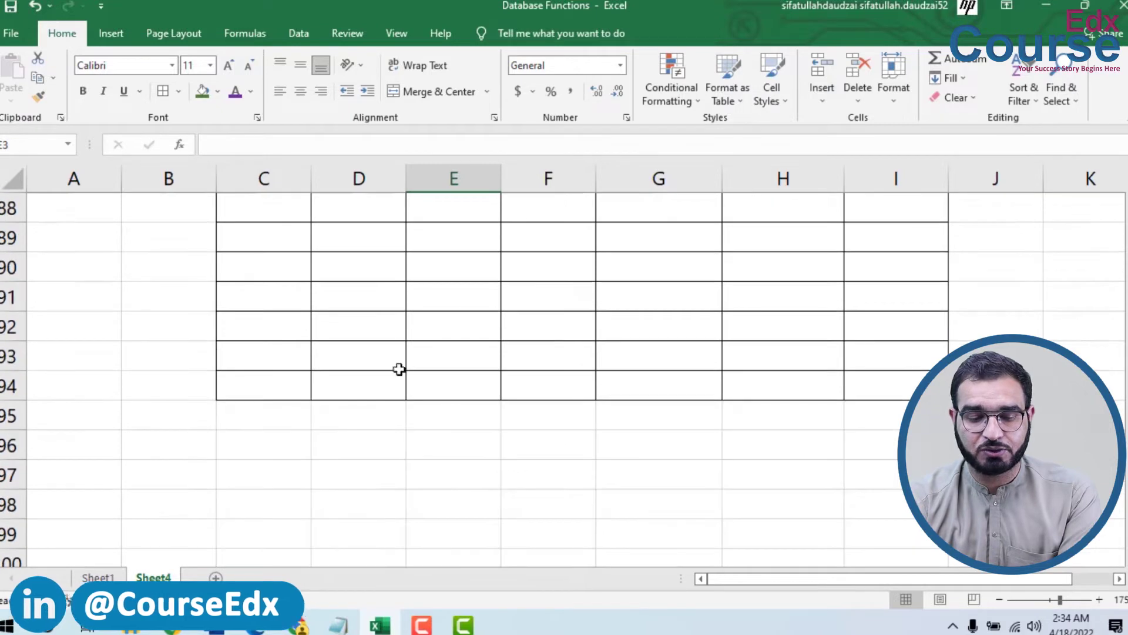
scroll(436, 358, "up", 11)
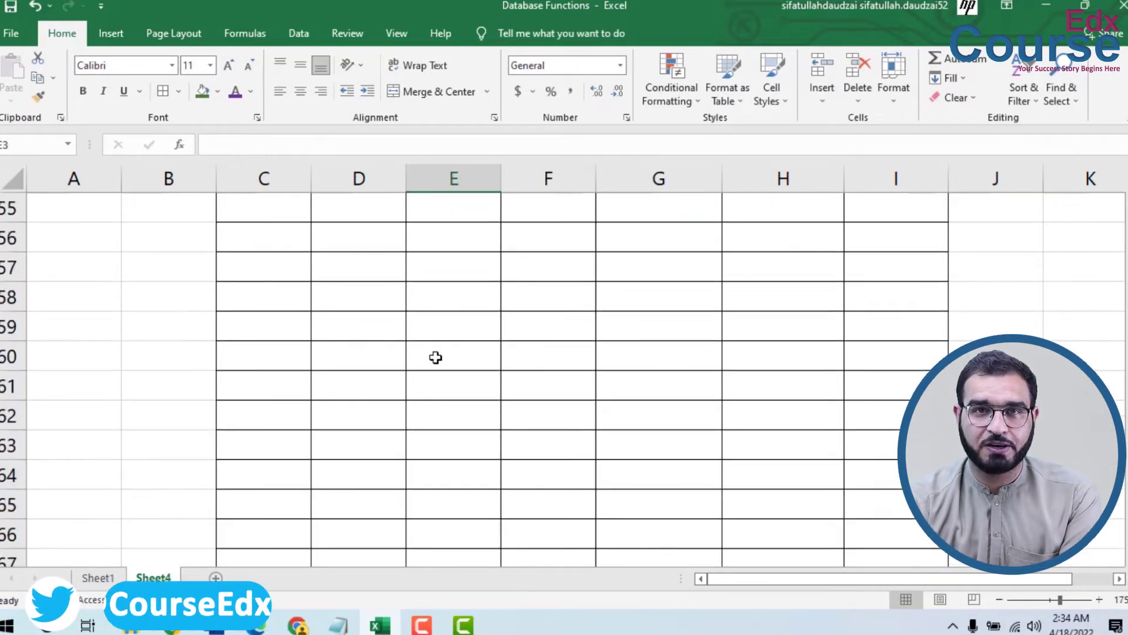
scroll(464, 388, "up", 1)
scroll(501, 429, "up", 7)
scroll(500, 428, "up", 7)
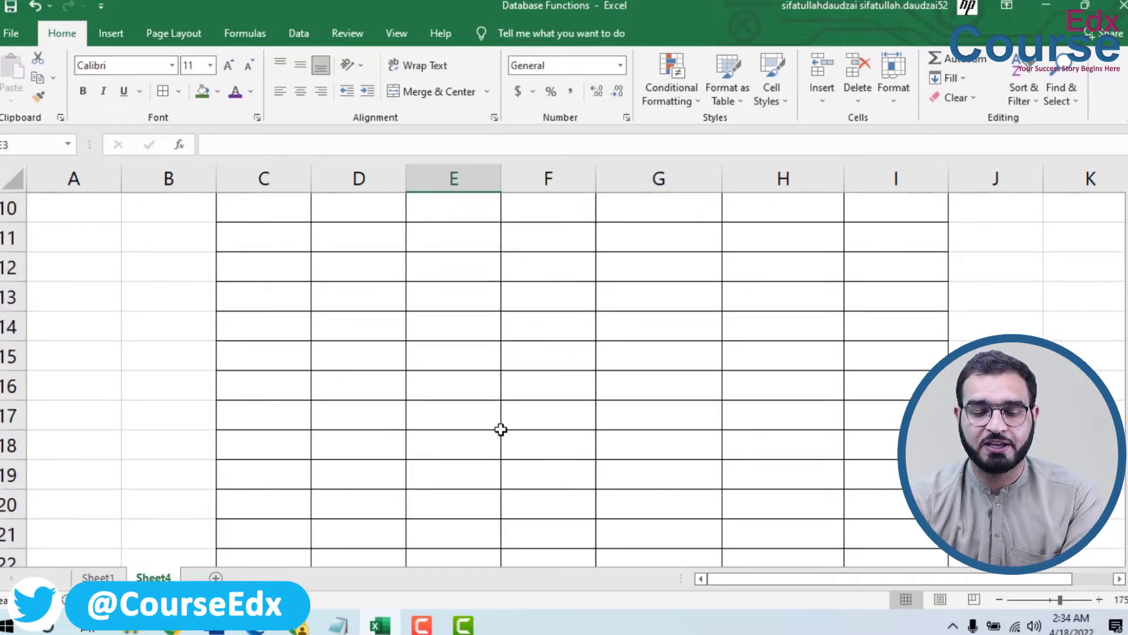
scroll(500, 428, "up", 3)
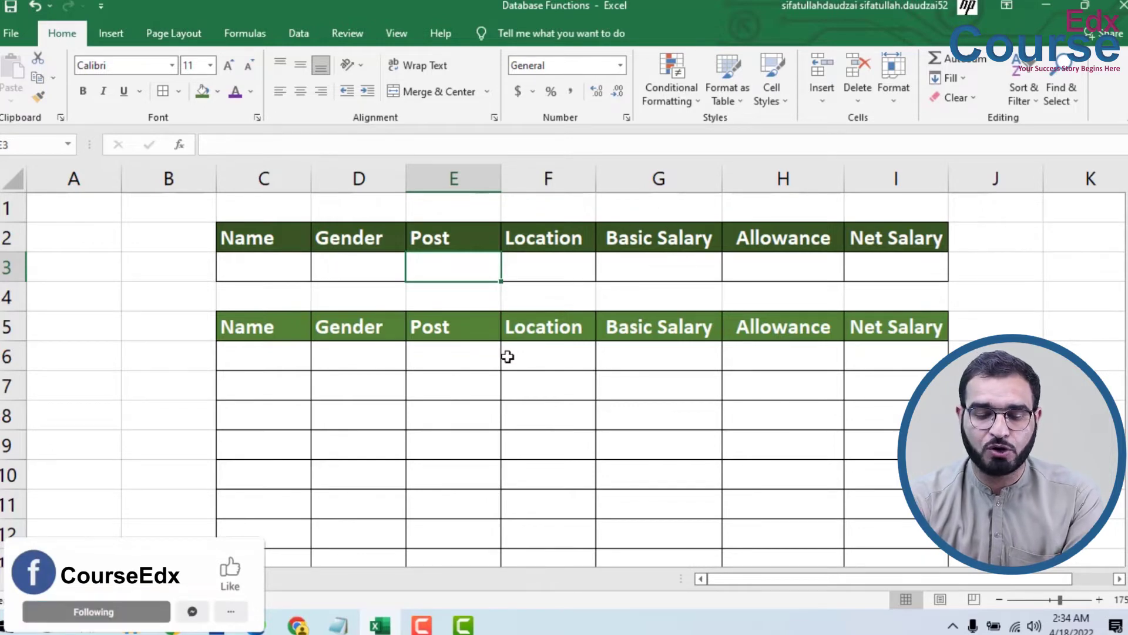
- Select cell C6 under the Name header and bring up the Macros dropdown
left_click(363, 406)
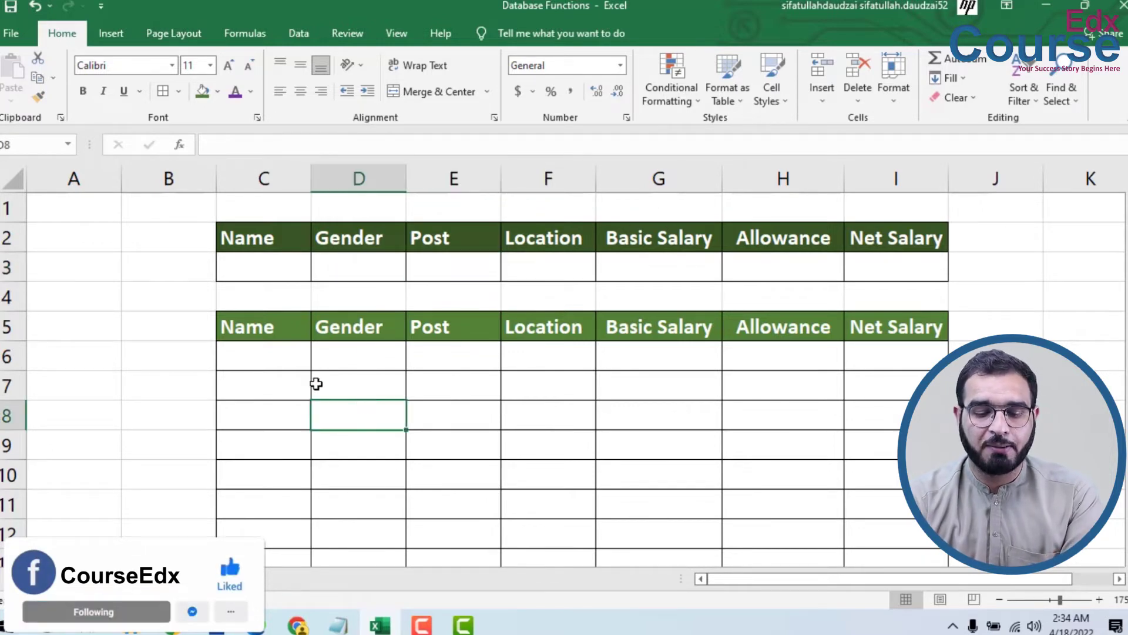
left_click(277, 362)
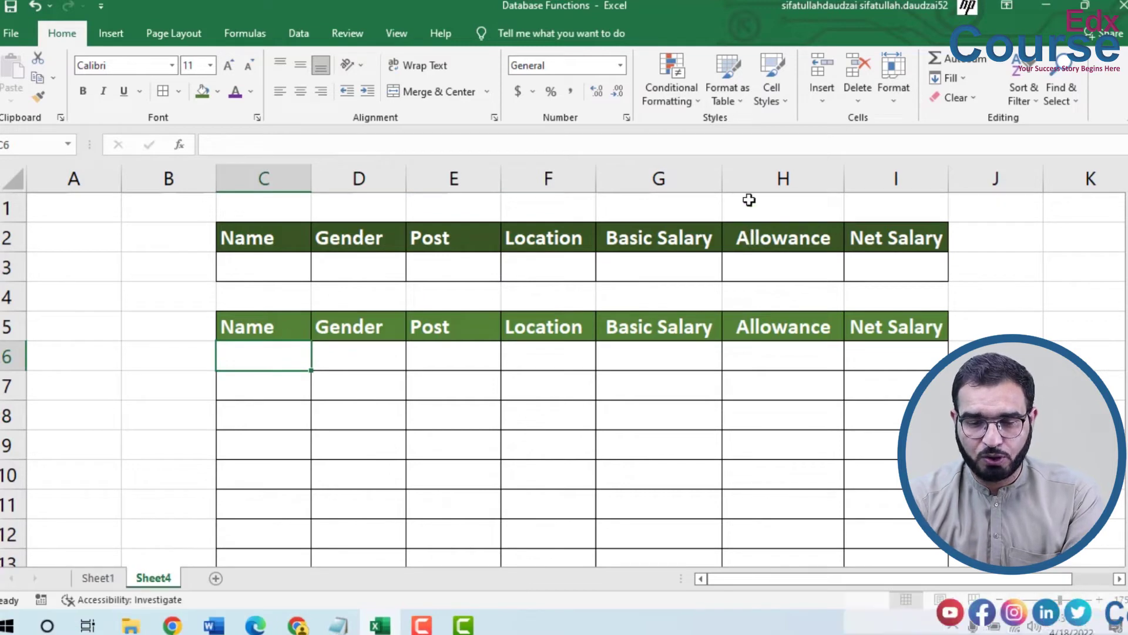
left_click(396, 33)
left_click(863, 98)
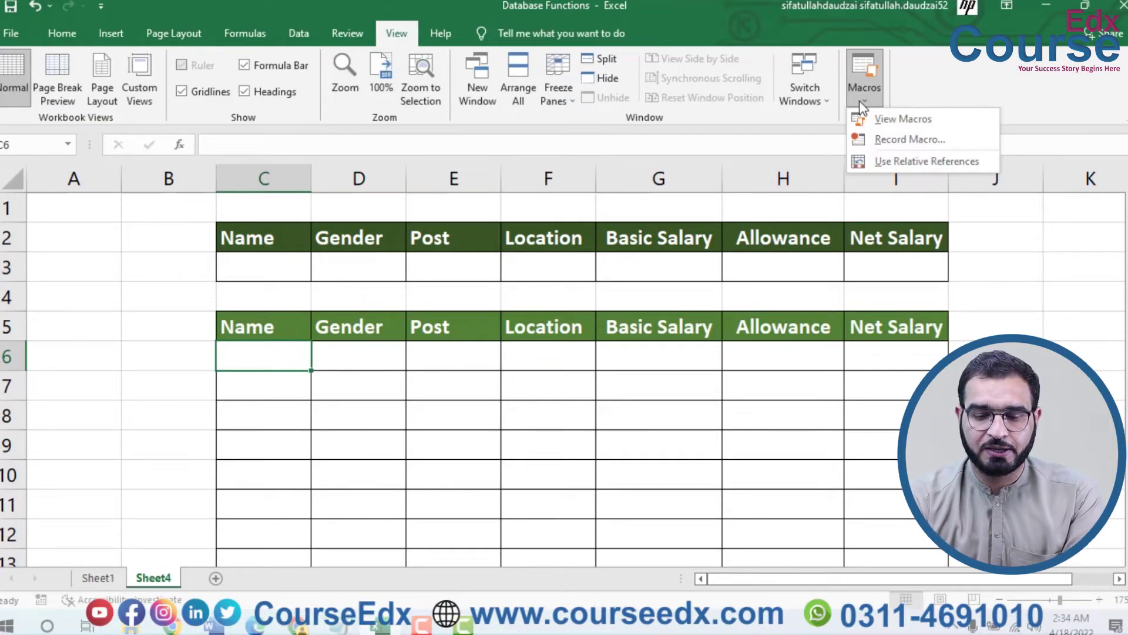
- Start recording Macro2, stored in This Workbook
left_click(910, 140)
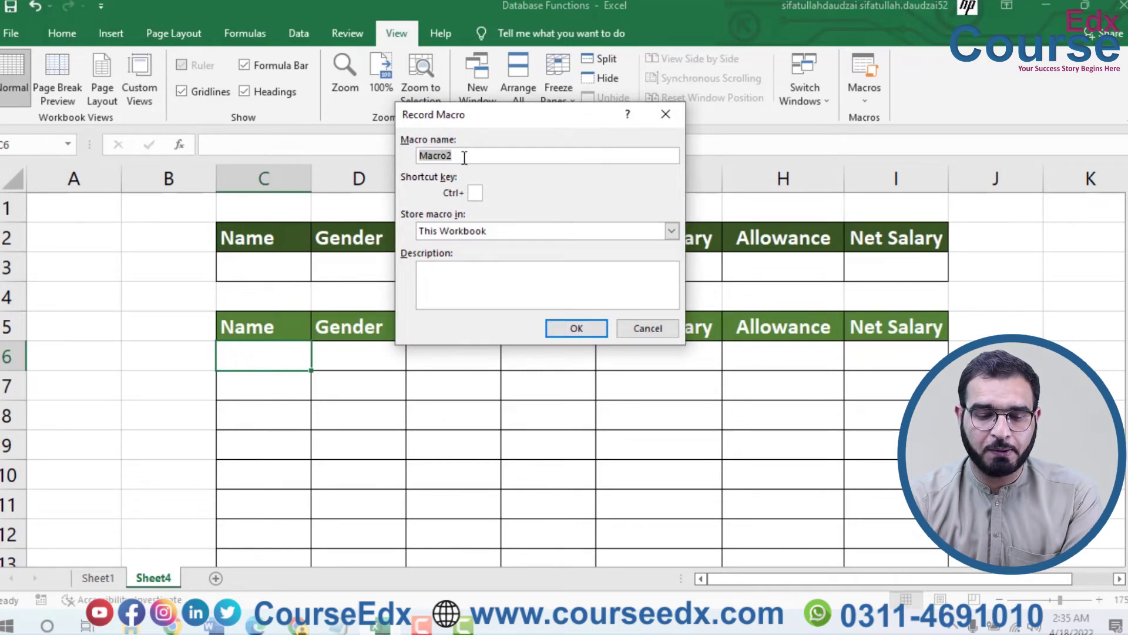
left_click(576, 328)
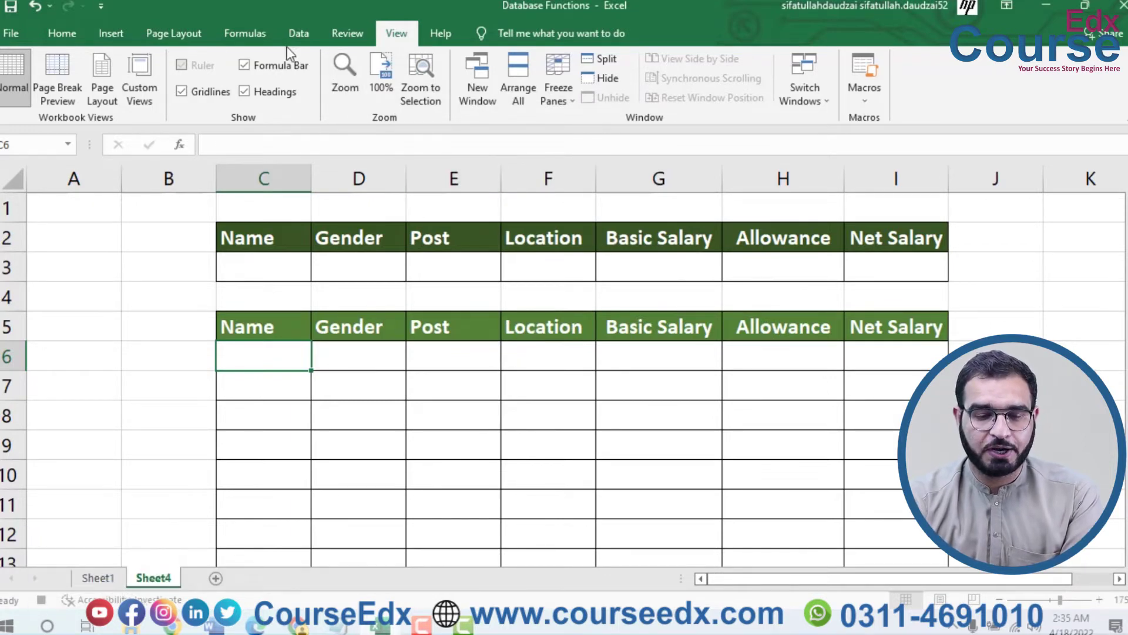
left_click(256, 41)
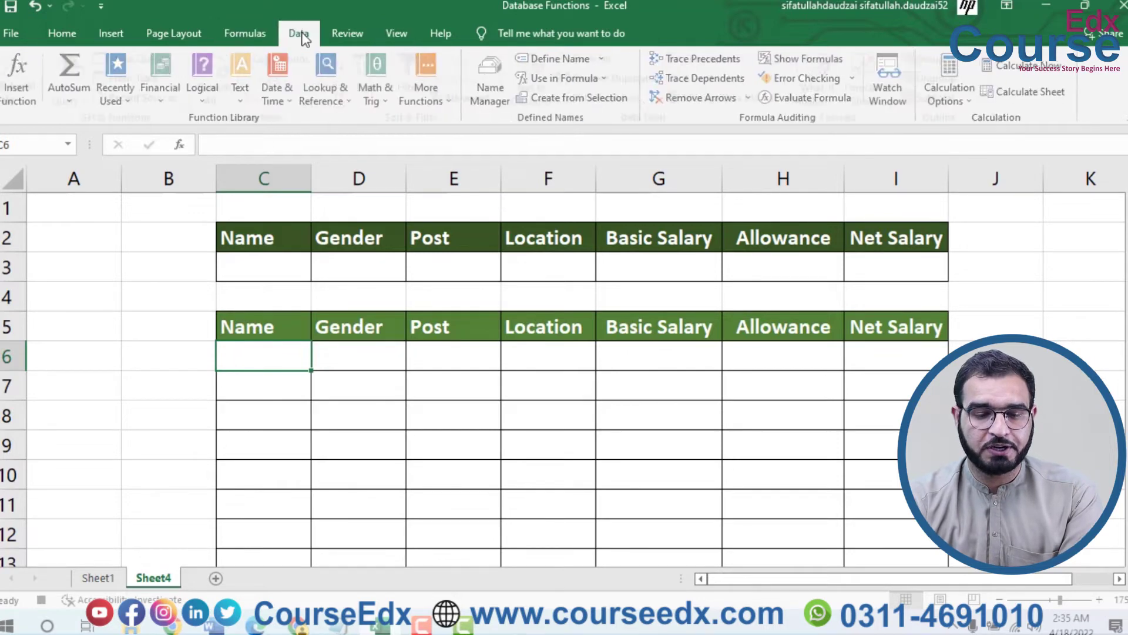
- Start an Advanced Filter with list range Sheet1!$A$1:$G$49
left_click(299, 33)
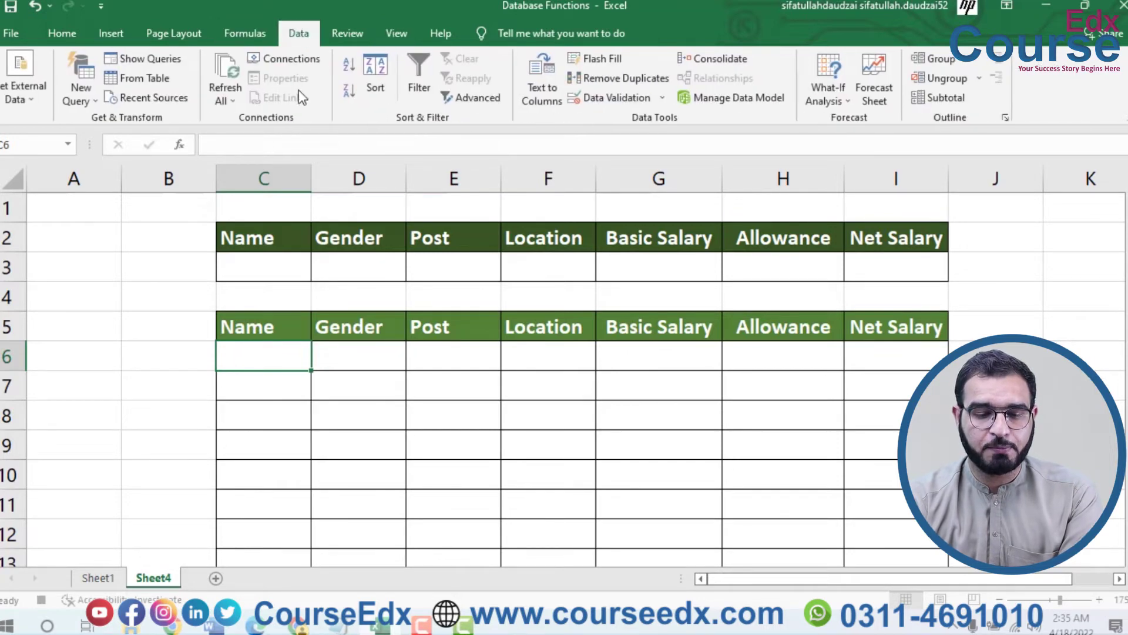
left_click(480, 98)
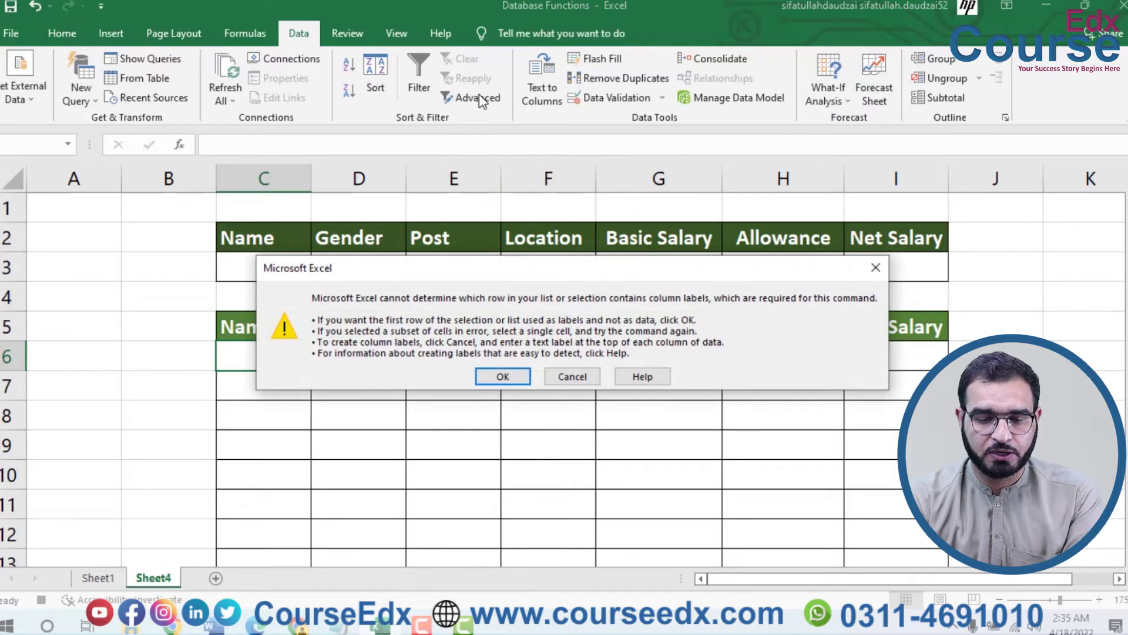
left_click(503, 377)
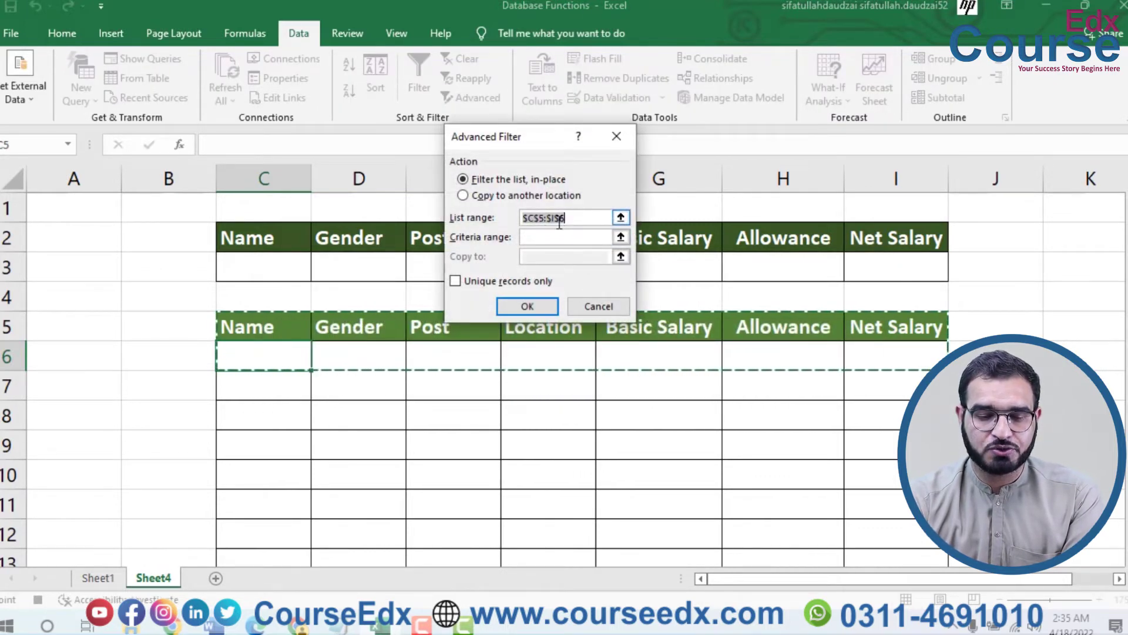
left_click(97, 578)
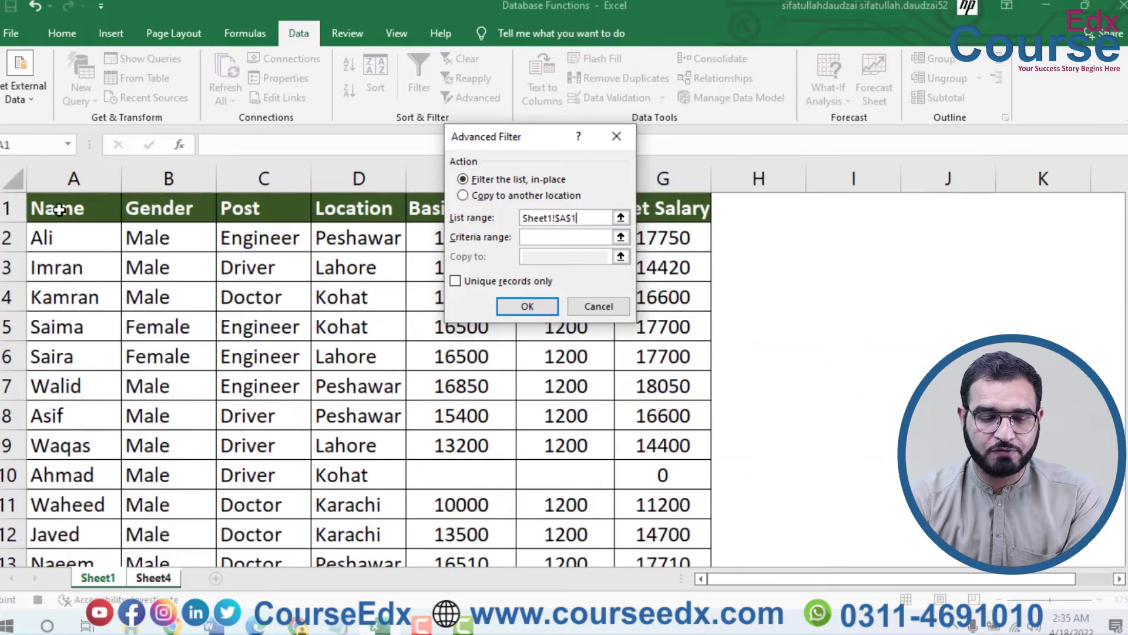
left_click_drag(58, 210, 638, 630)
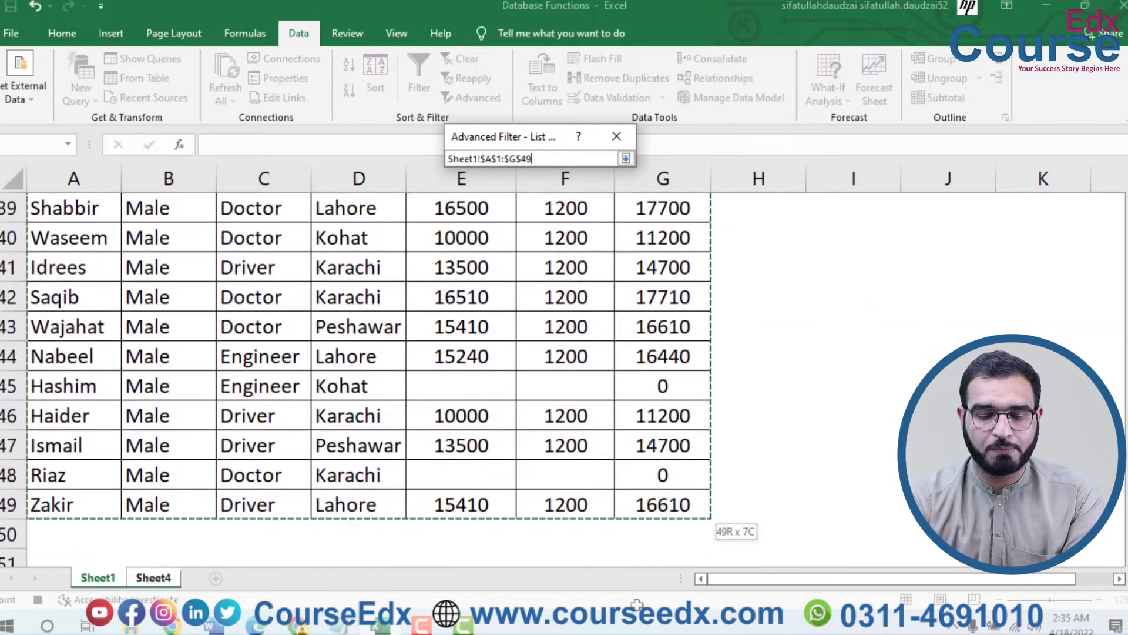
left_click_drag(638, 630, 650, 506)
scroll(464, 406, "up", 13)
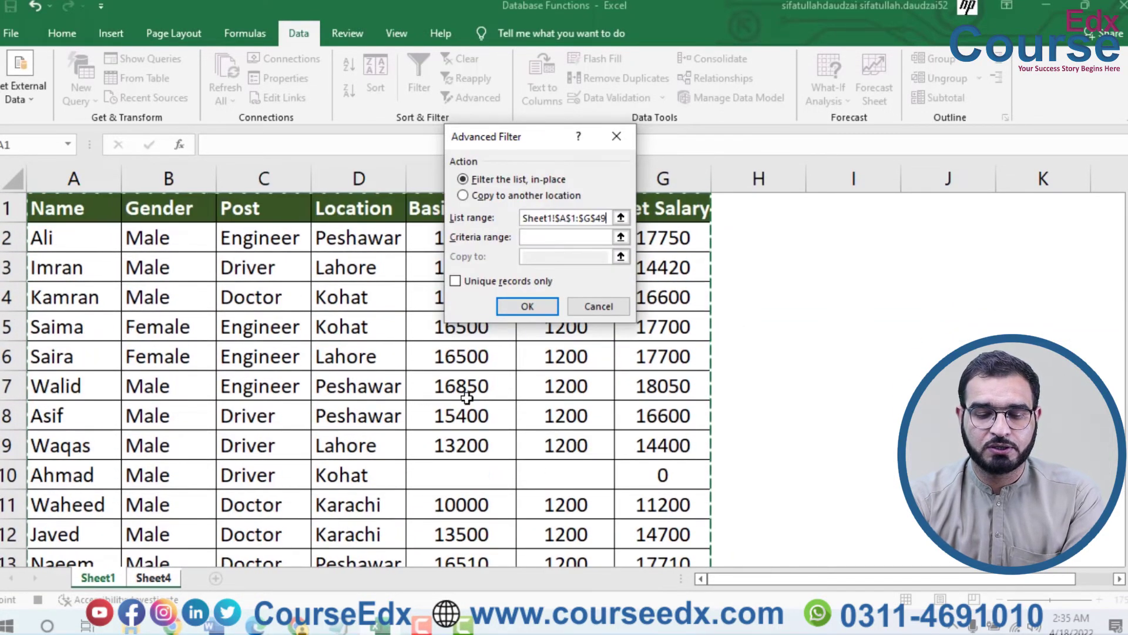
left_click(537, 237)
key("ctrl+Page_Down")
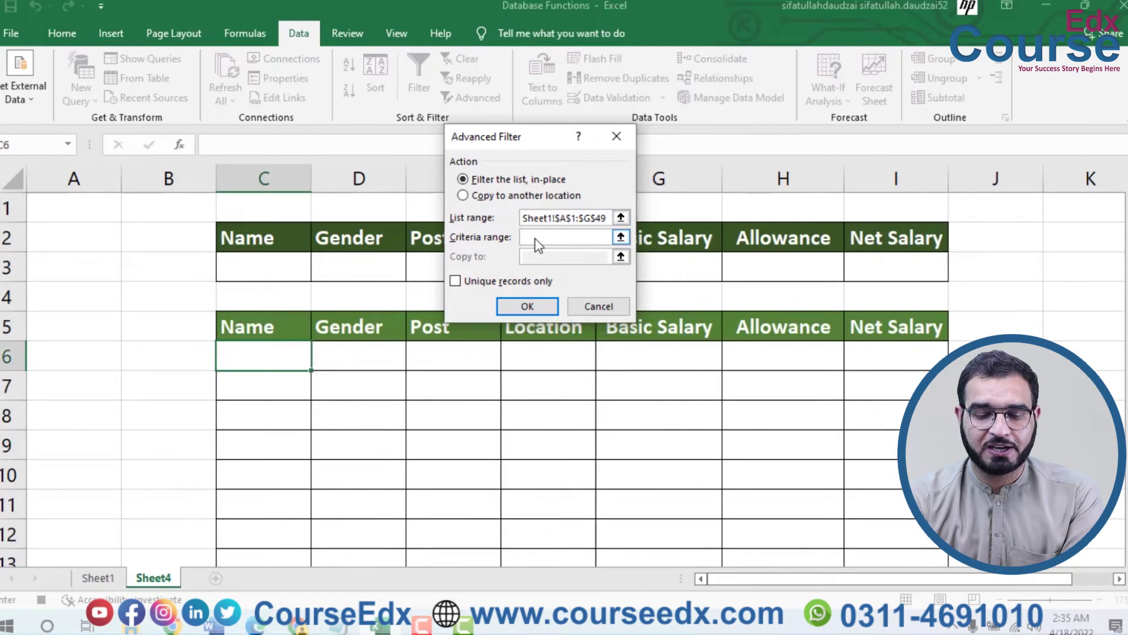
- Use criteria Sheet4!$C$2:$I$3, copy results to Sheet4!$C$5:$I$94, and run it
left_click_drag(248, 234, 873, 270)
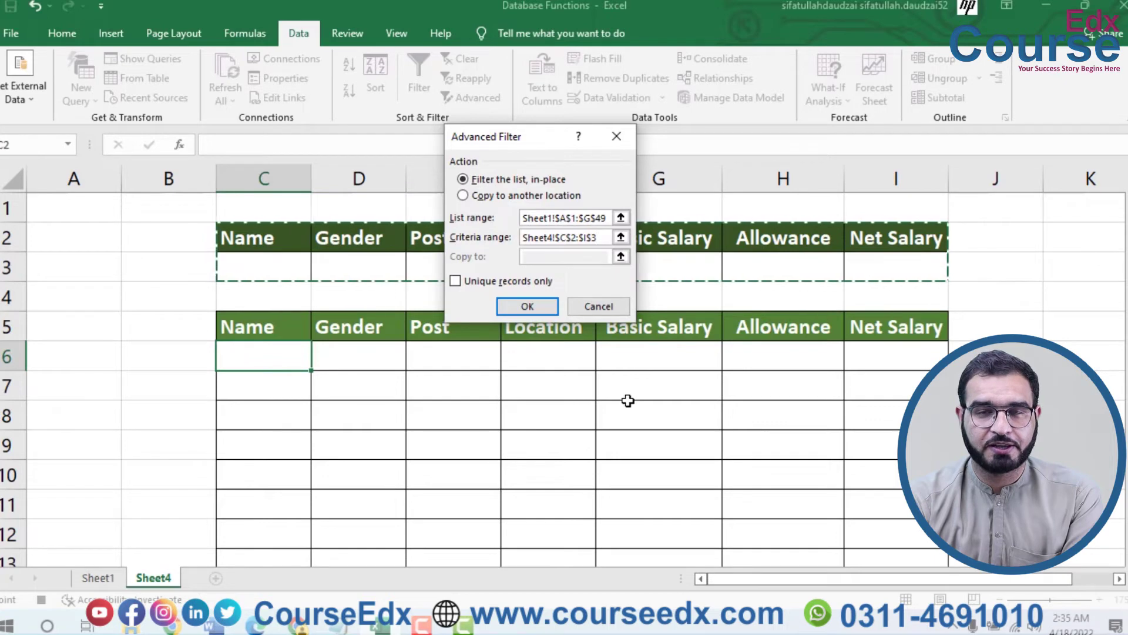
left_click(479, 197)
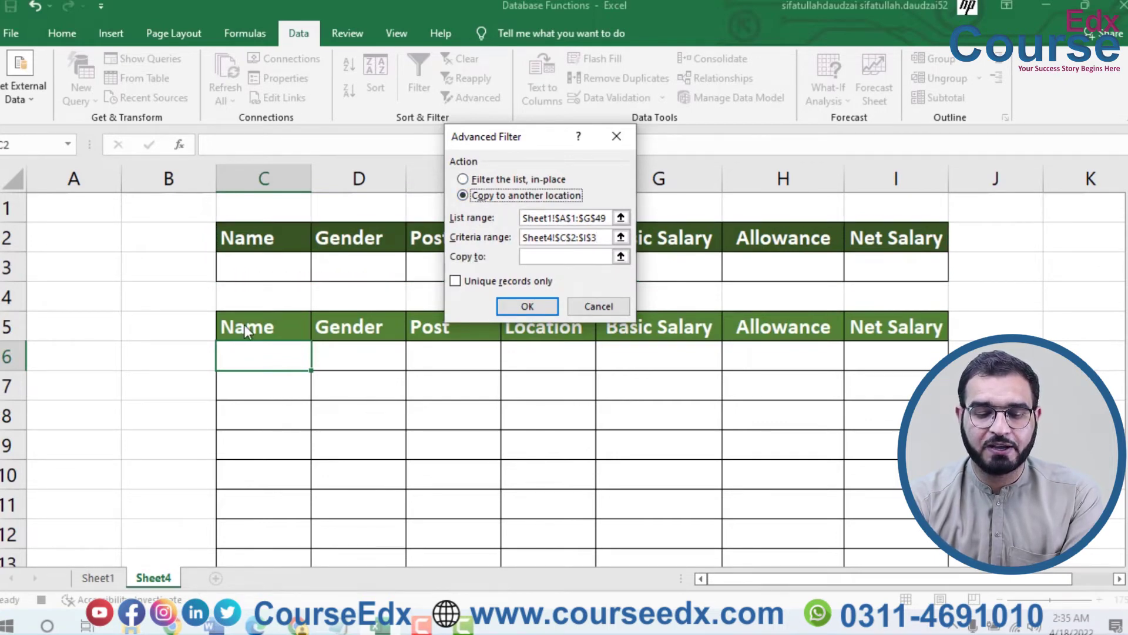
left_click(553, 257)
mouse_move(260, 327)
left_mouse_down()
mouse_move(893, 558)
mouse_move(878, 508)
left_mouse_up()
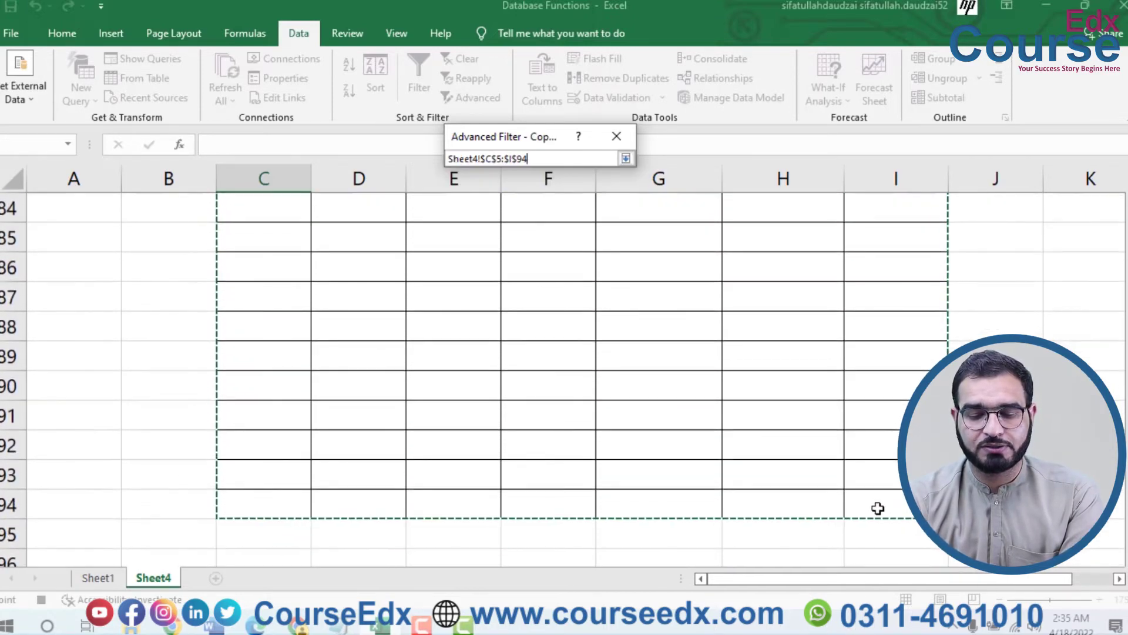
key("Return")
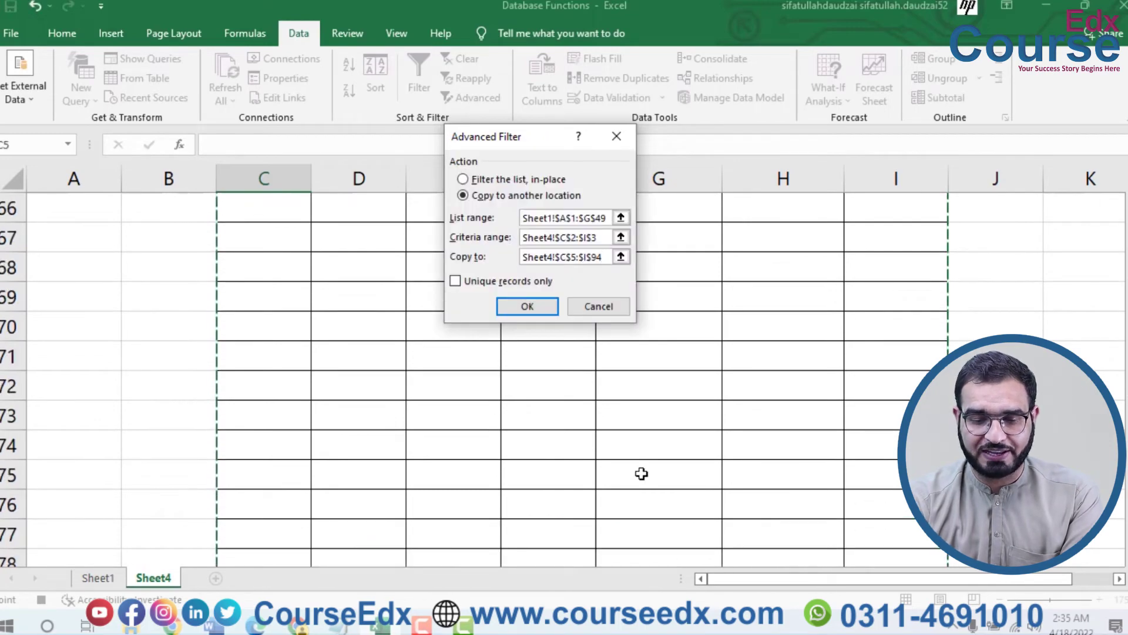
left_click(520, 306)
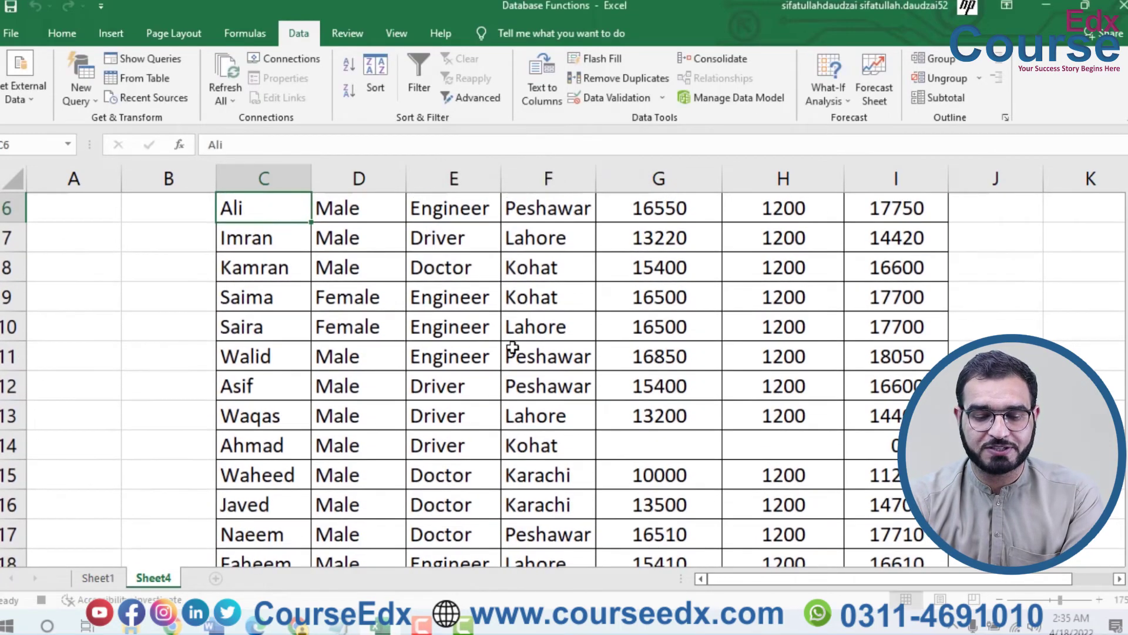
- Stop recording Macro2 and select cell A5
scroll(514, 333, "up", 2)
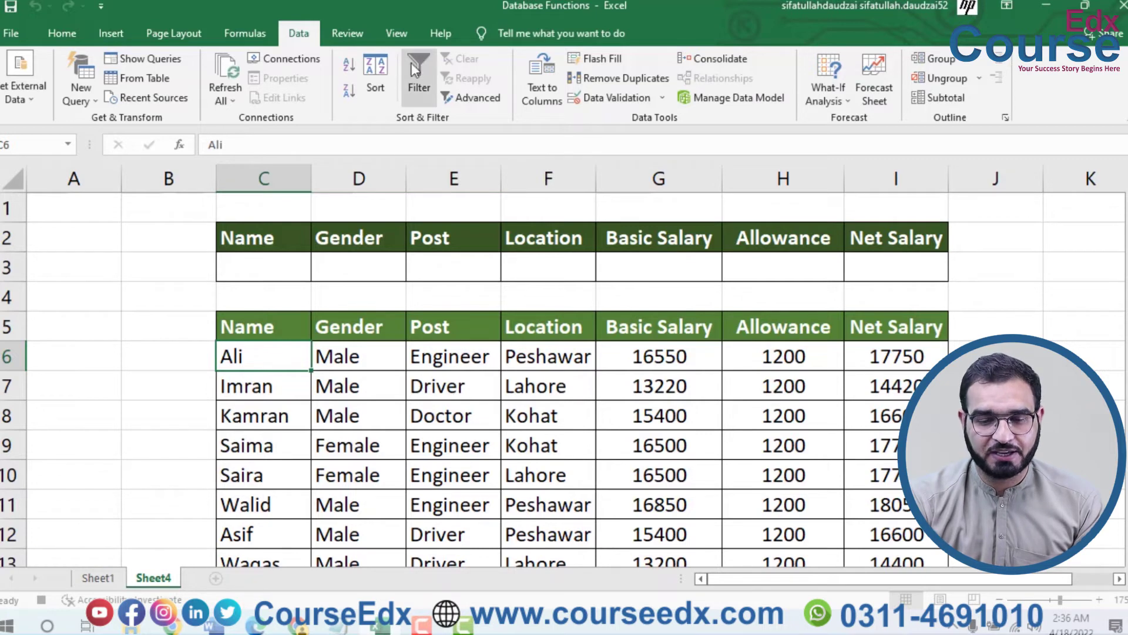
left_click(396, 33)
left_click(864, 94)
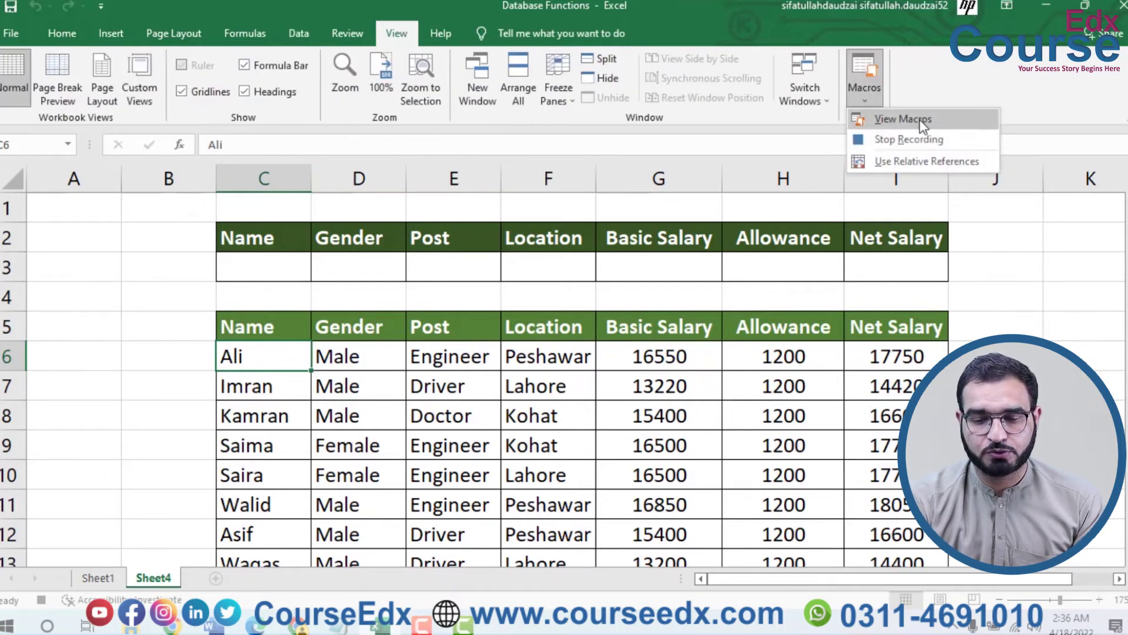
left_click(903, 141)
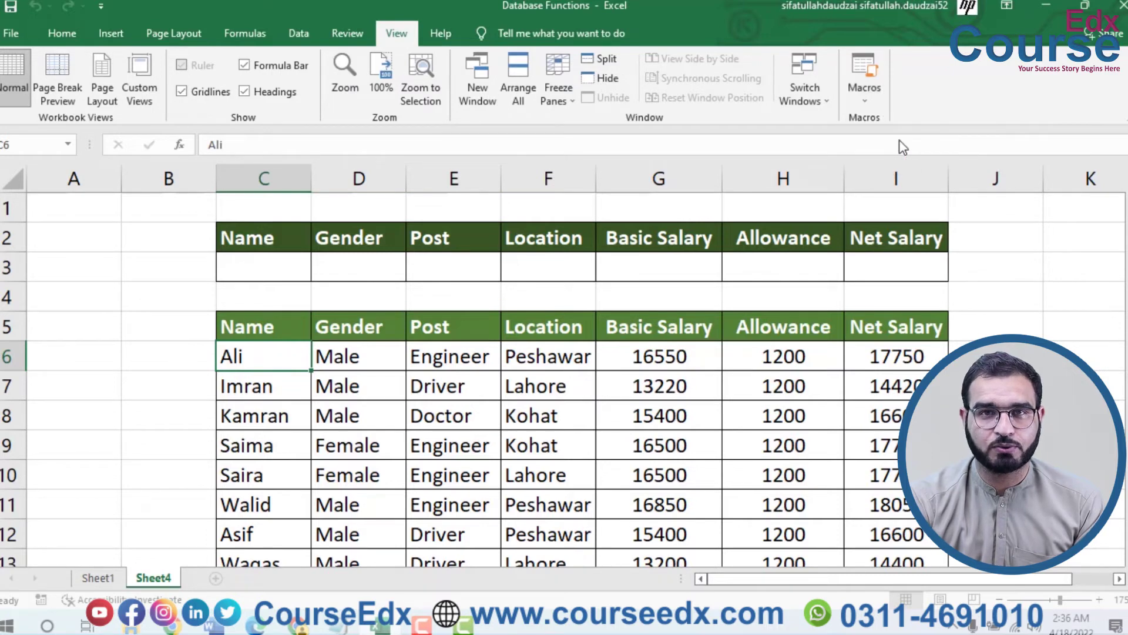
left_click(85, 317)
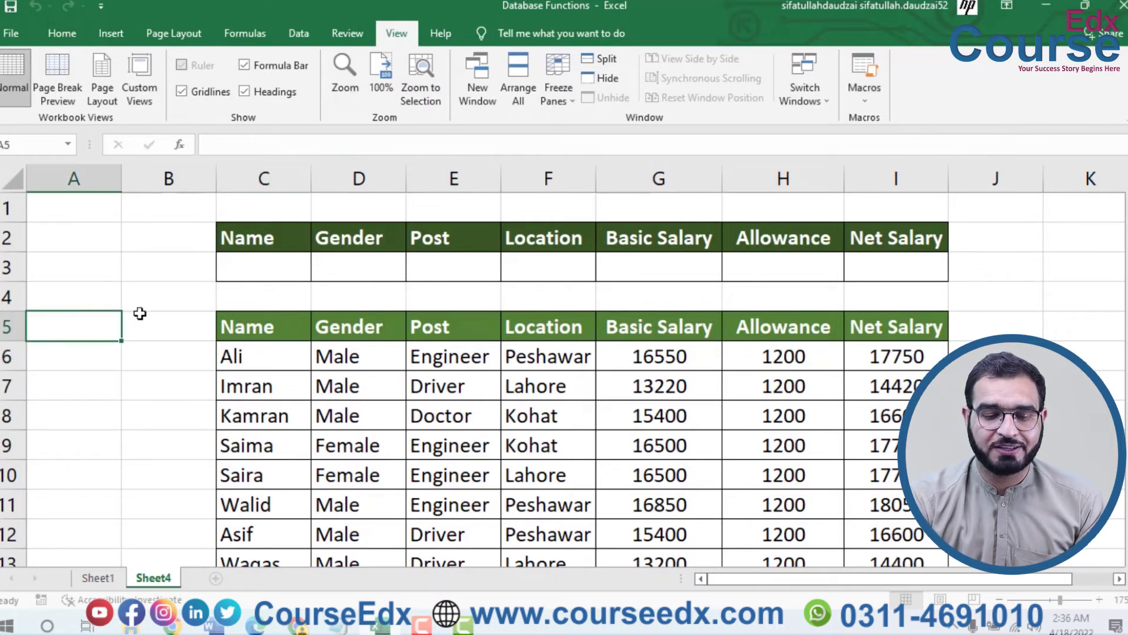
- Draw a rounded rectangle shape over A4:B5 left of the table
left_click(59, 34)
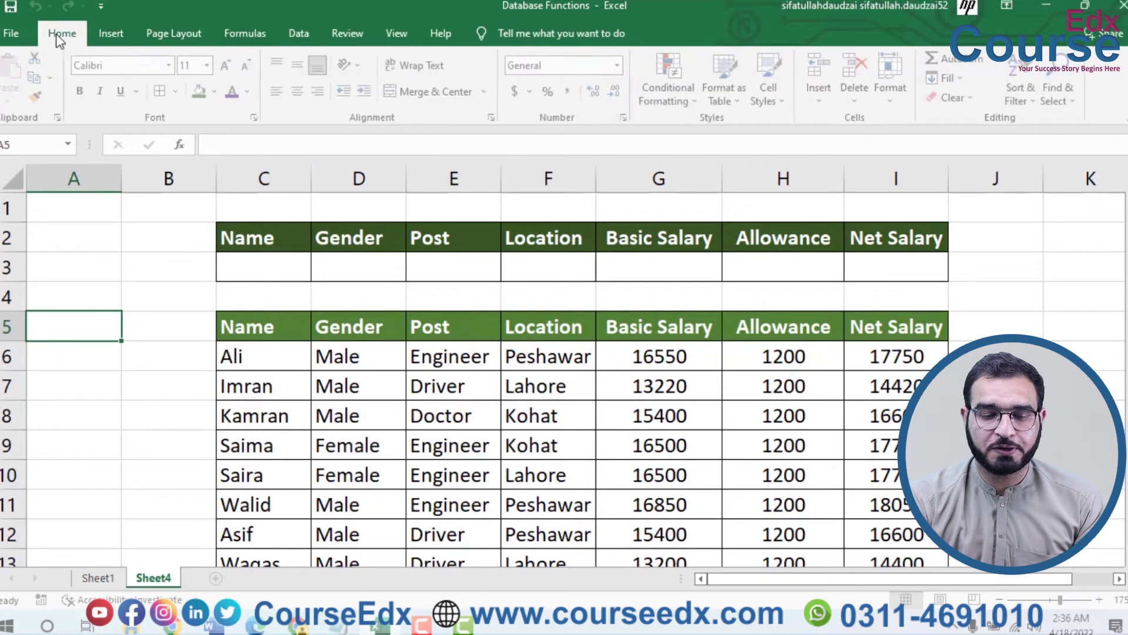
left_click(109, 33)
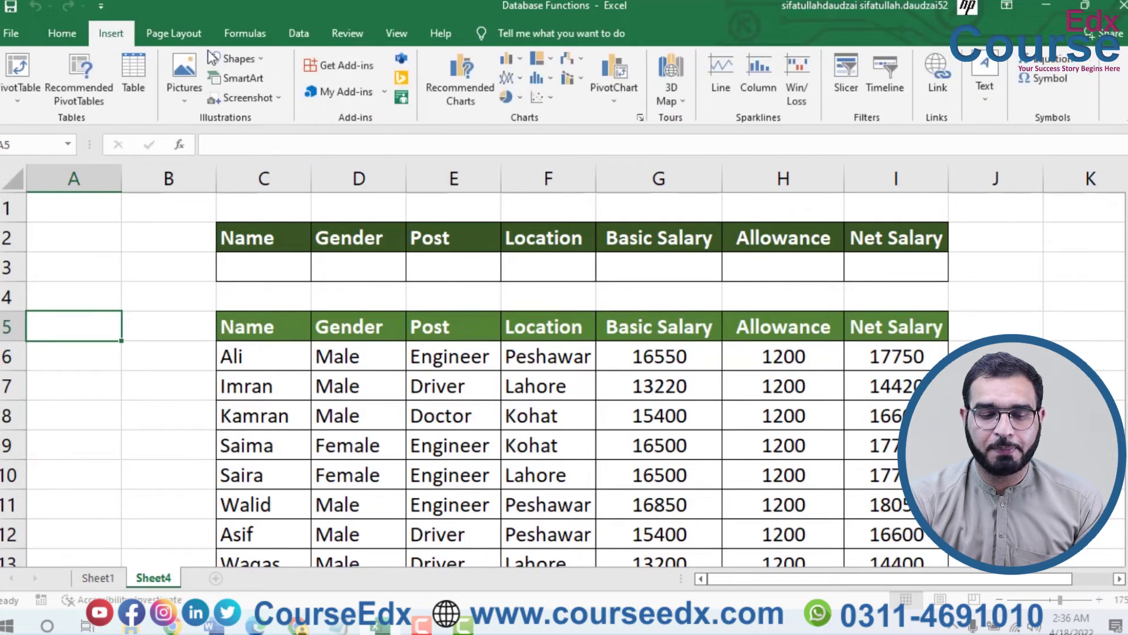
left_click(252, 60)
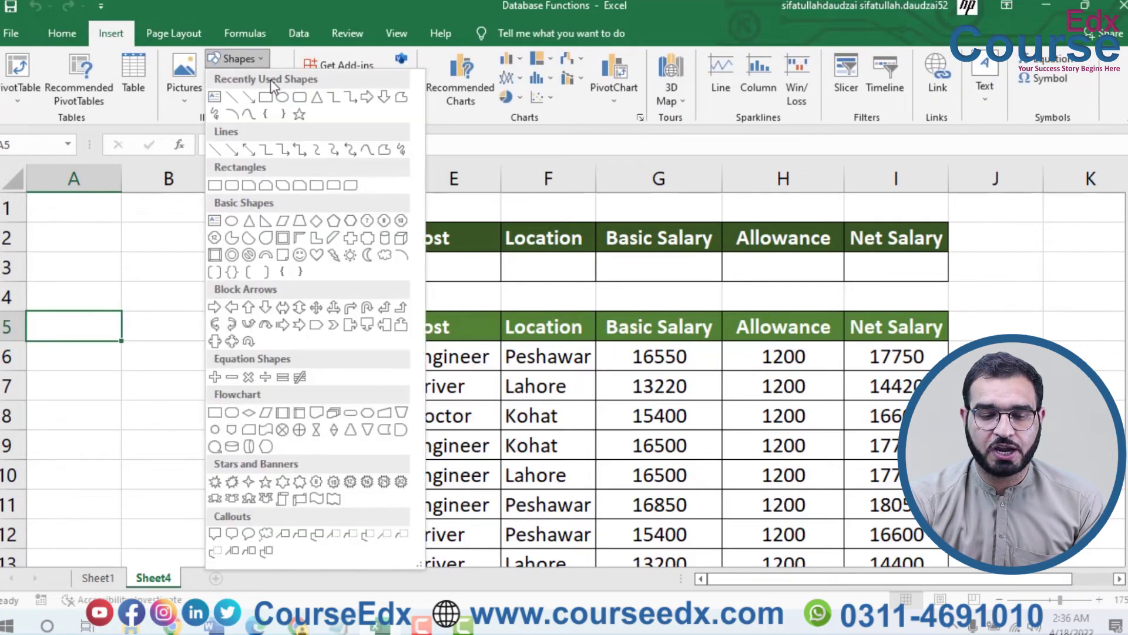
left_click(299, 98)
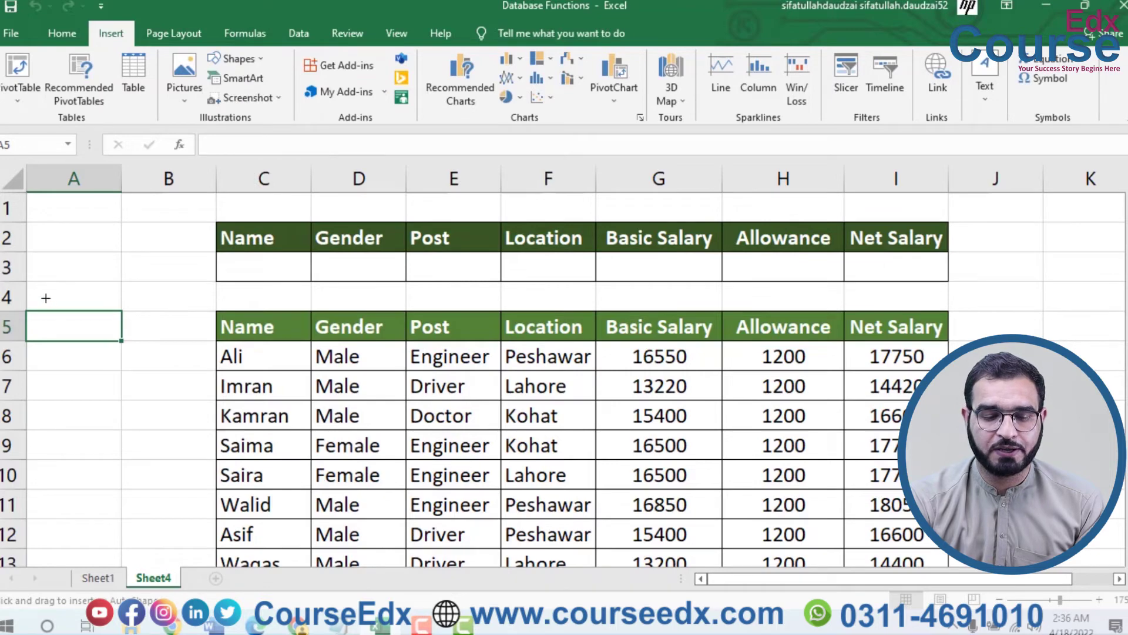
left_click_drag(45, 290, 175, 333)
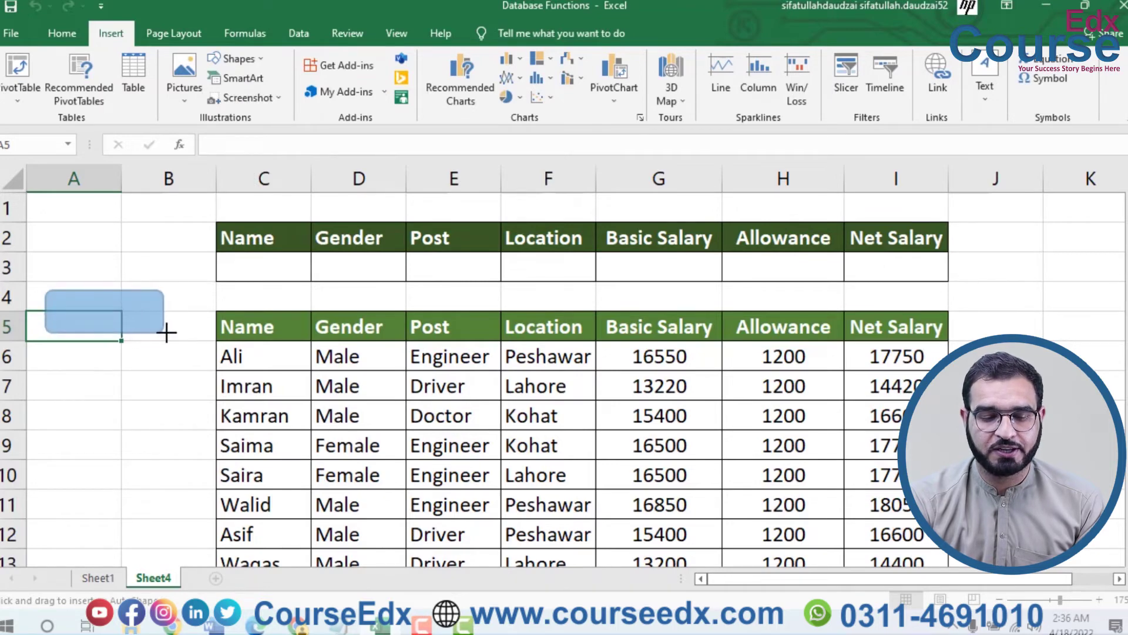
left_click_drag(171, 334, 173, 333)
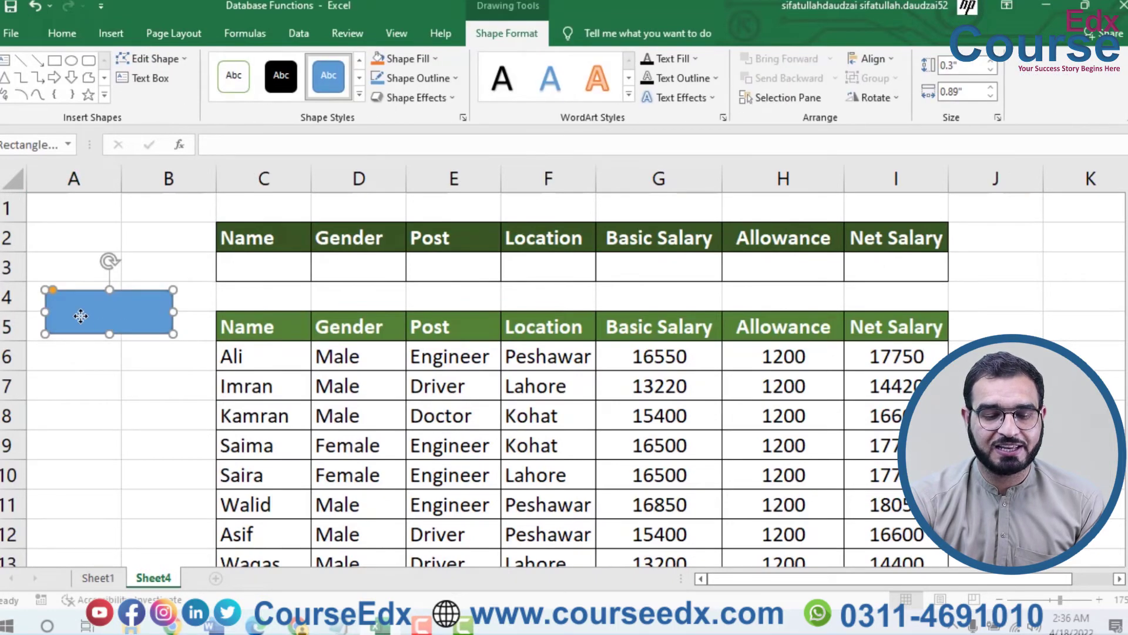
right_click(62, 306)
left_click(73, 298)
left_click_drag(53, 289, 68, 290)
- Label the shape 'Search', centre the text, and make the shape taller
right_click(75, 310)
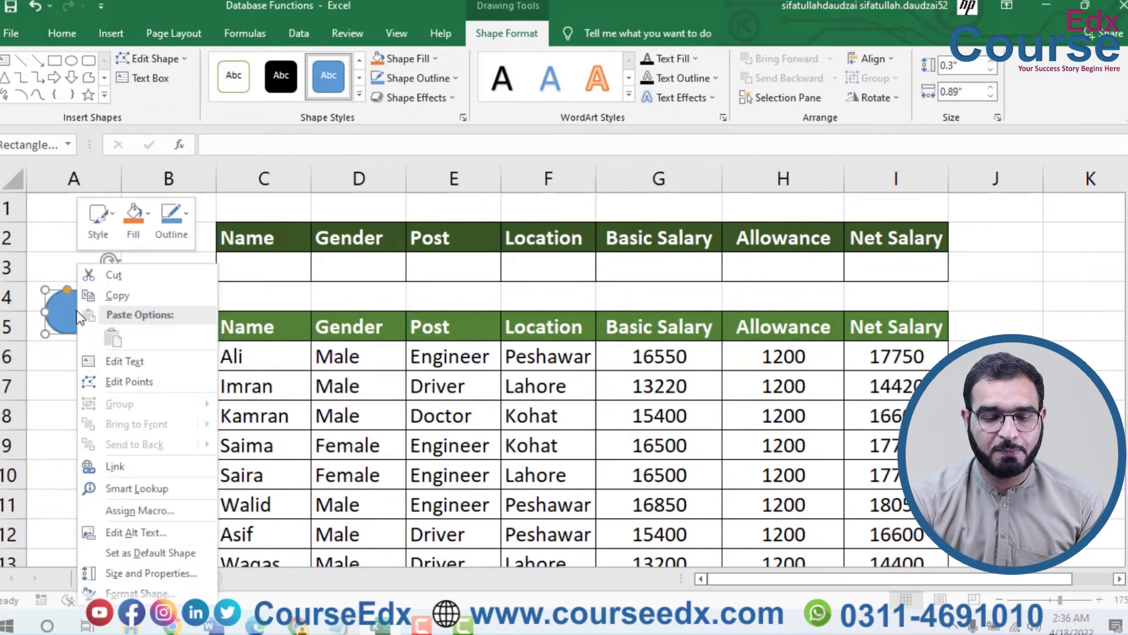
left_click(124, 360)
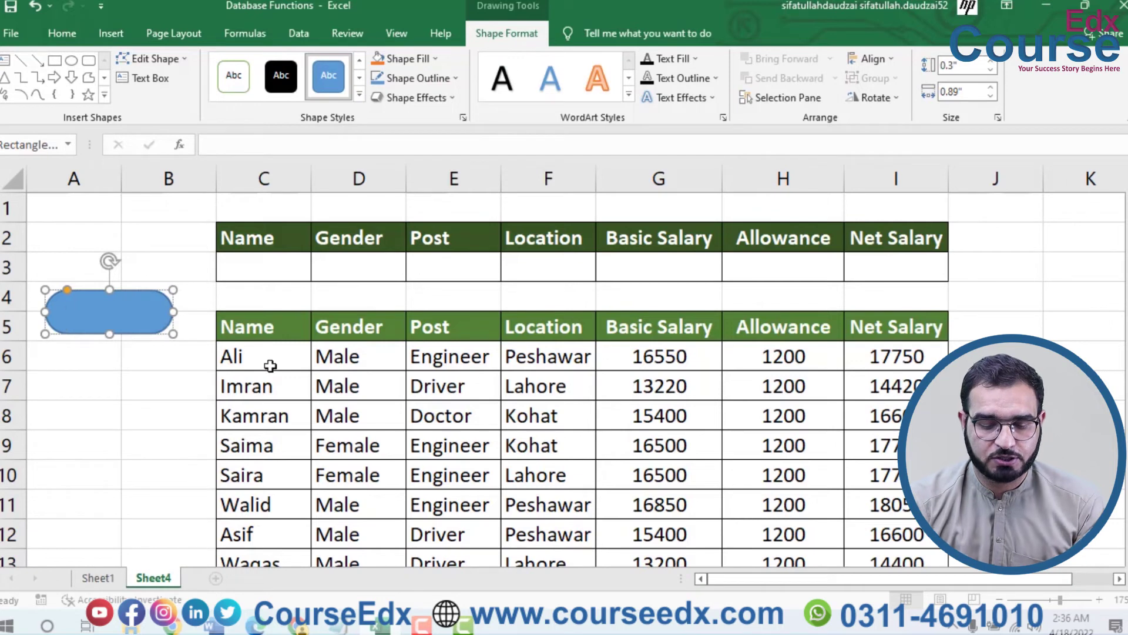
type("Search")
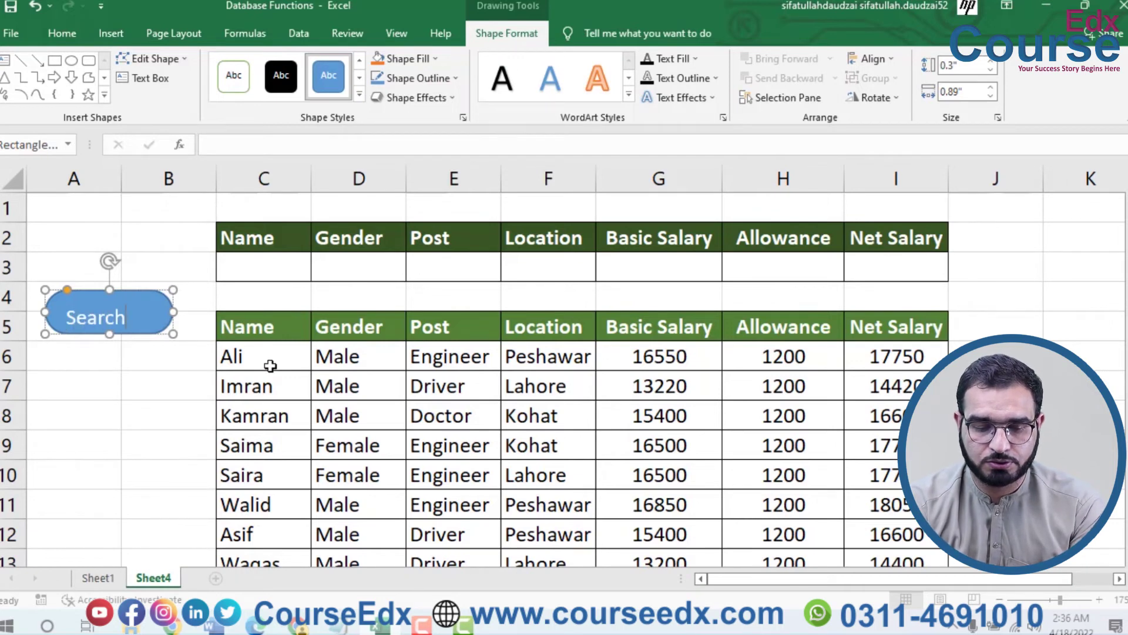
key("ctrl+a")
key("ctrl+e")
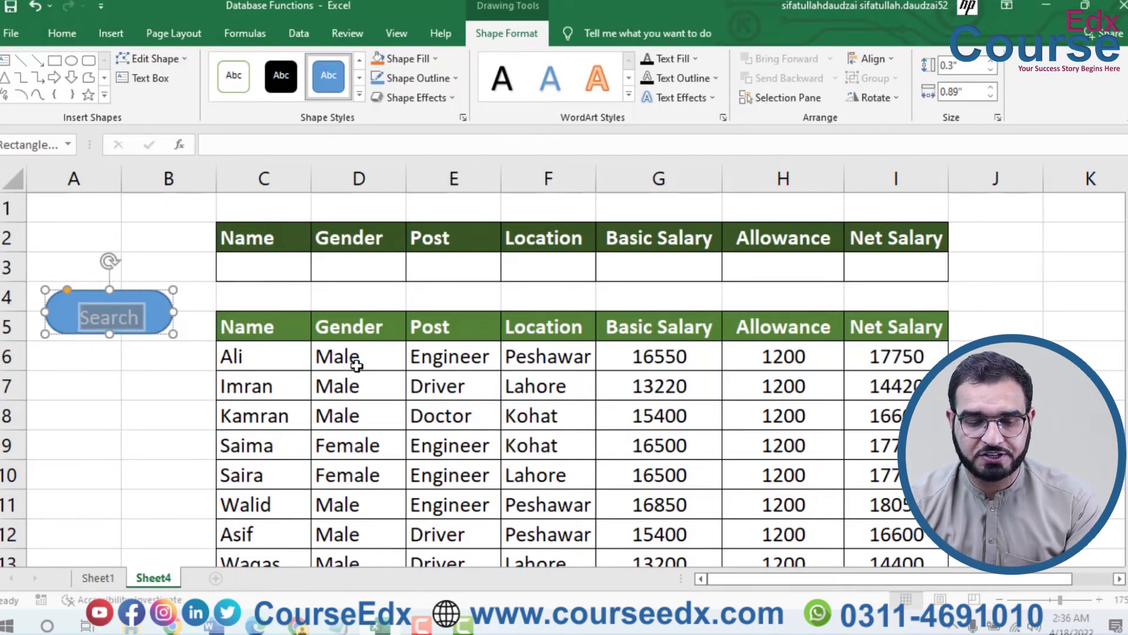
left_click_drag(110, 333, 112, 347)
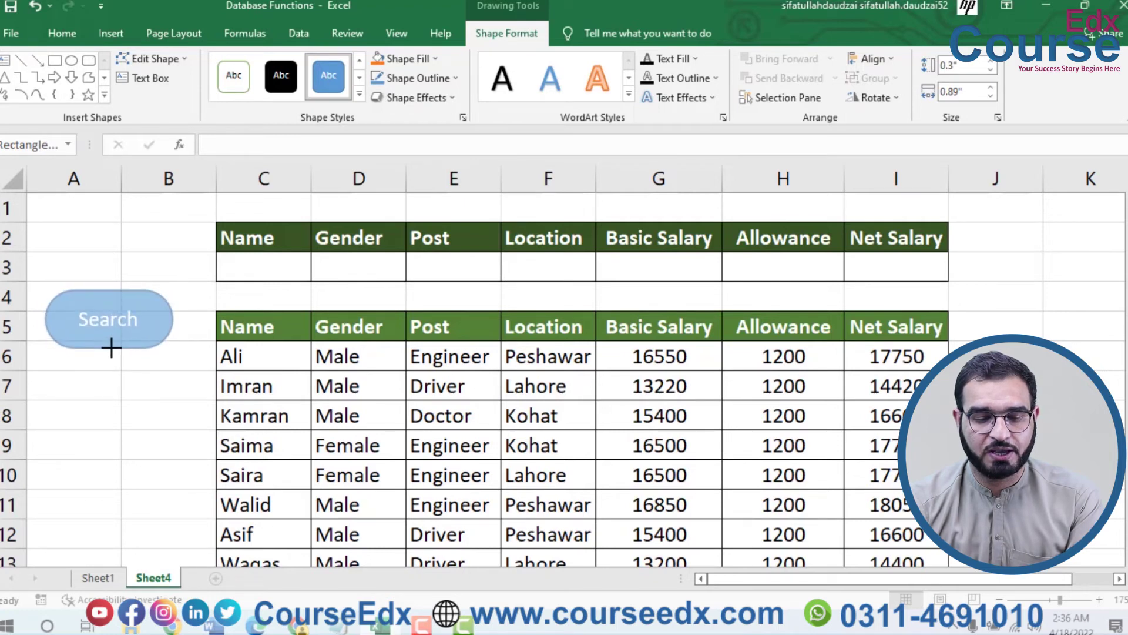
left_click(143, 378)
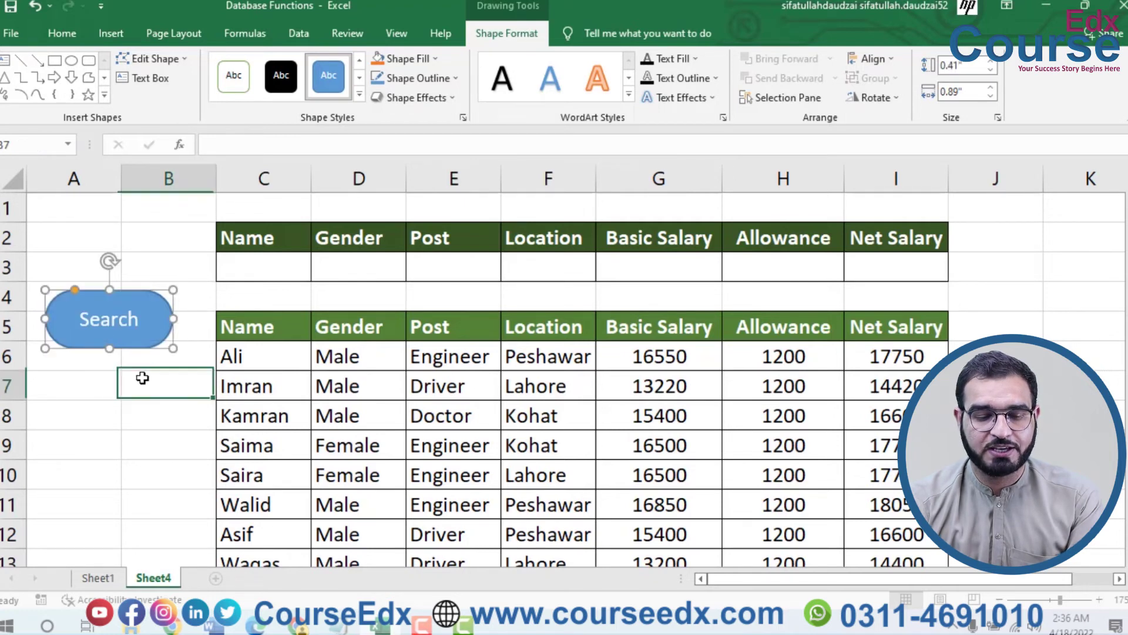
- Assign Macro2 to the Search shape
right_click(143, 306)
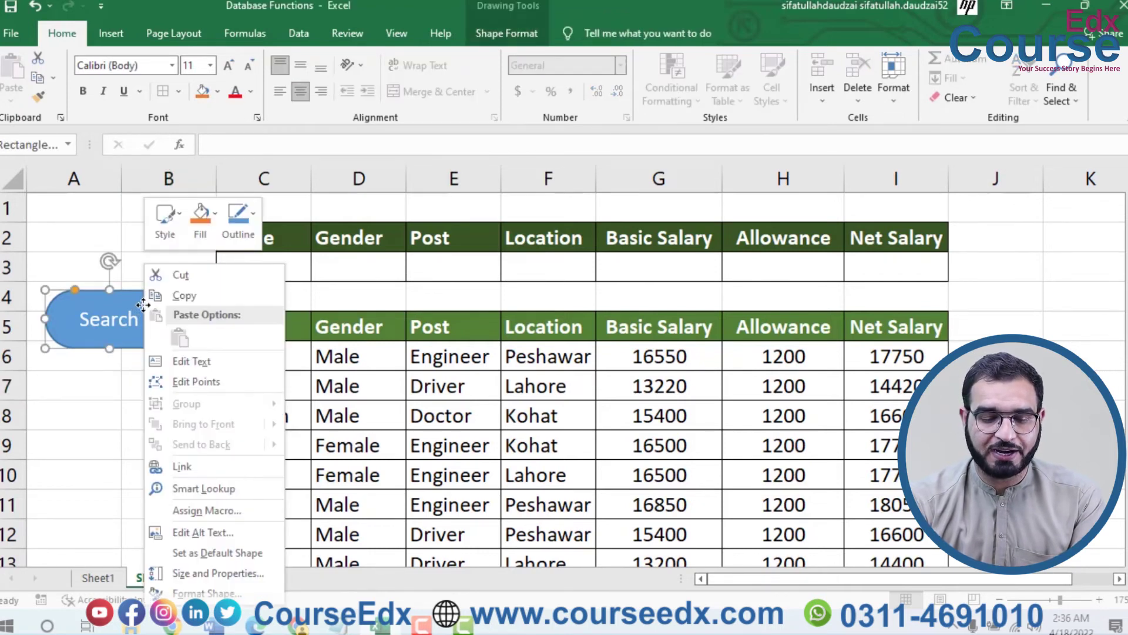
left_click(217, 510)
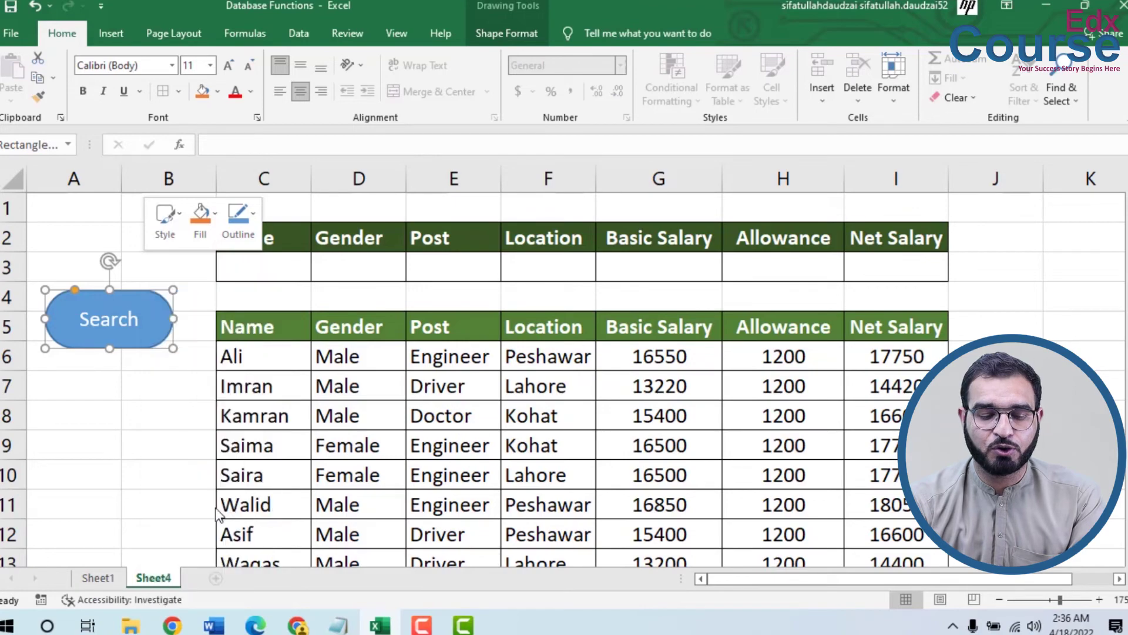
left_click(77, 378)
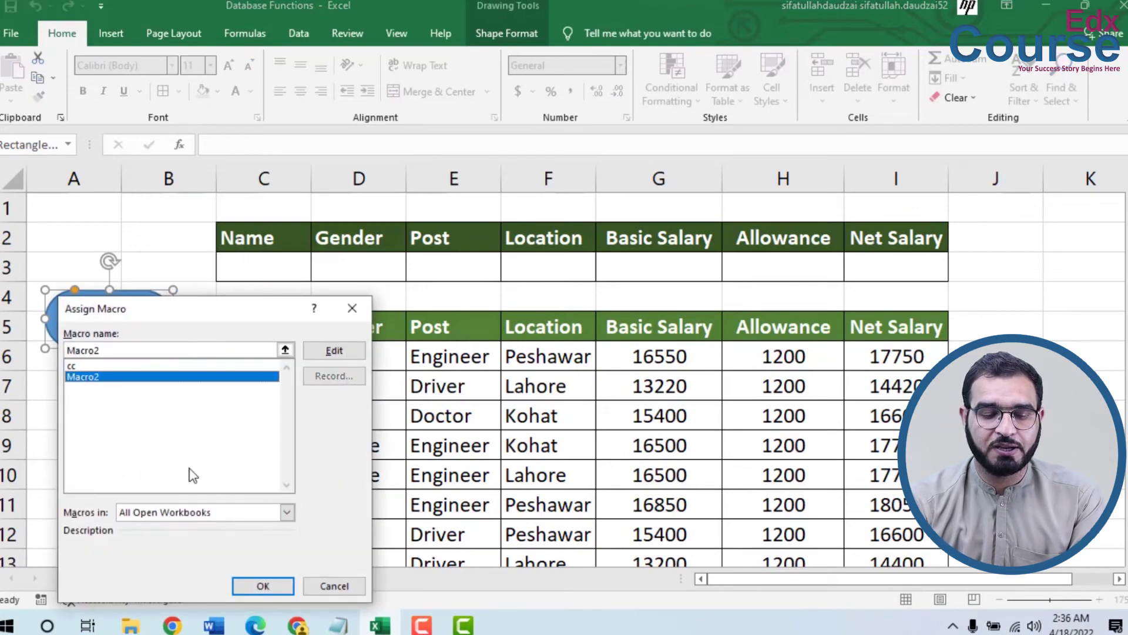
left_click(262, 587)
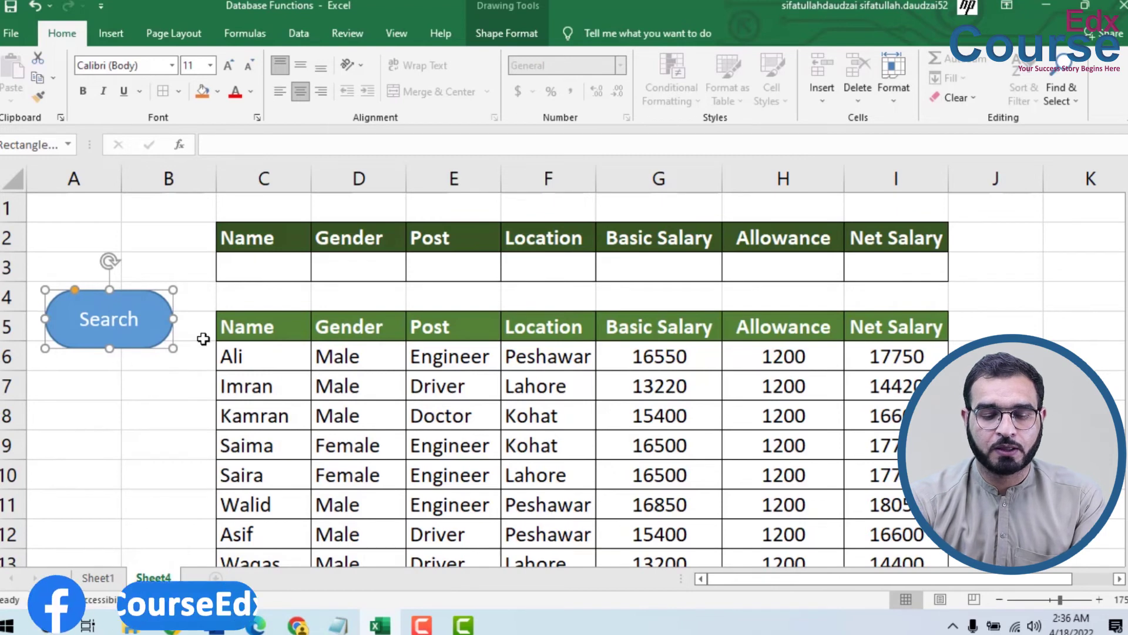
left_click(356, 270)
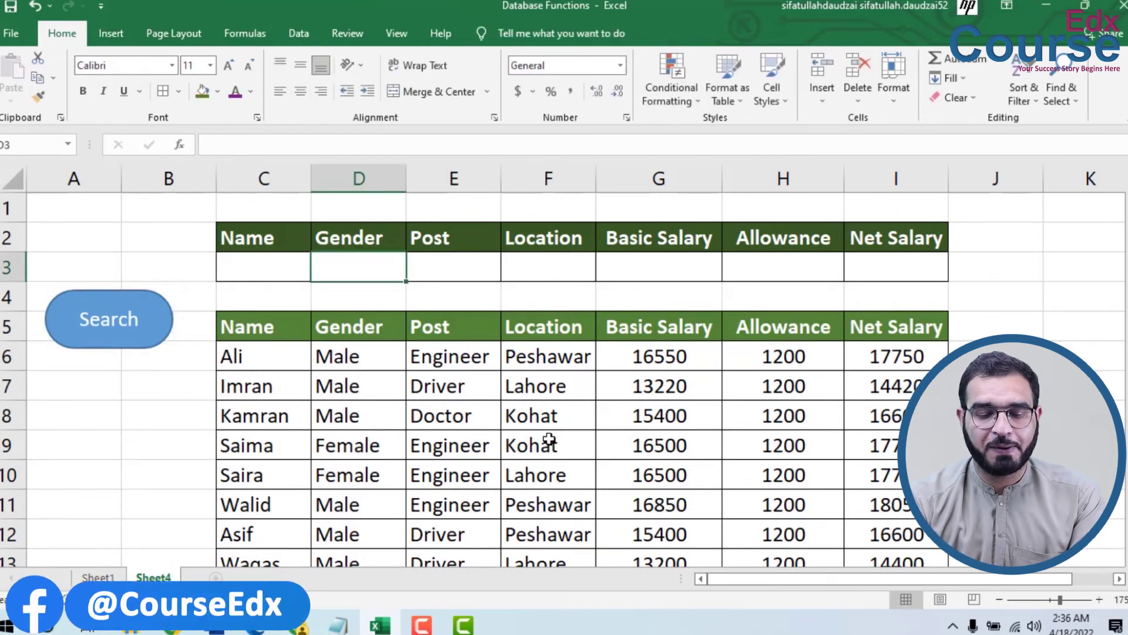
- Run the Search with the gender criterion set to female, then to male
type("fe")
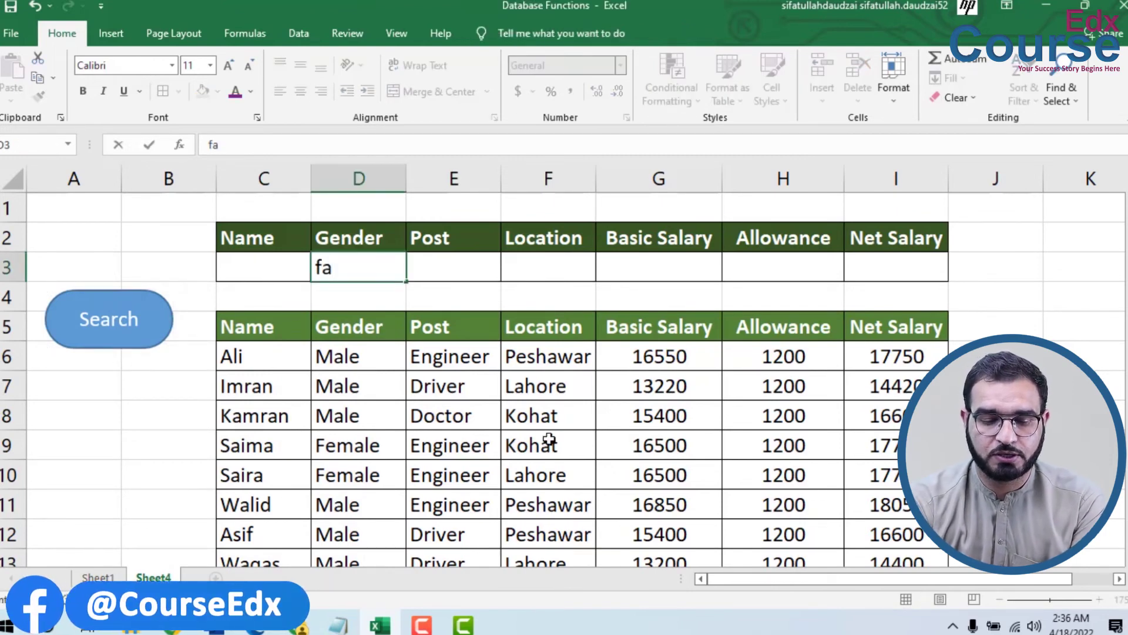
type("male")
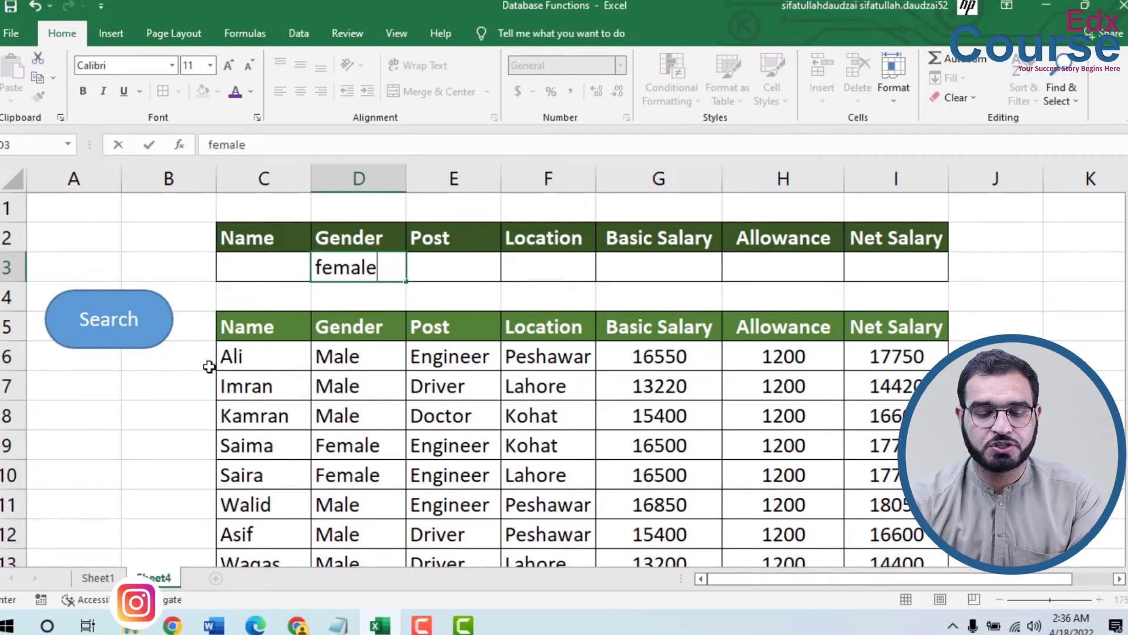
left_click(154, 326)
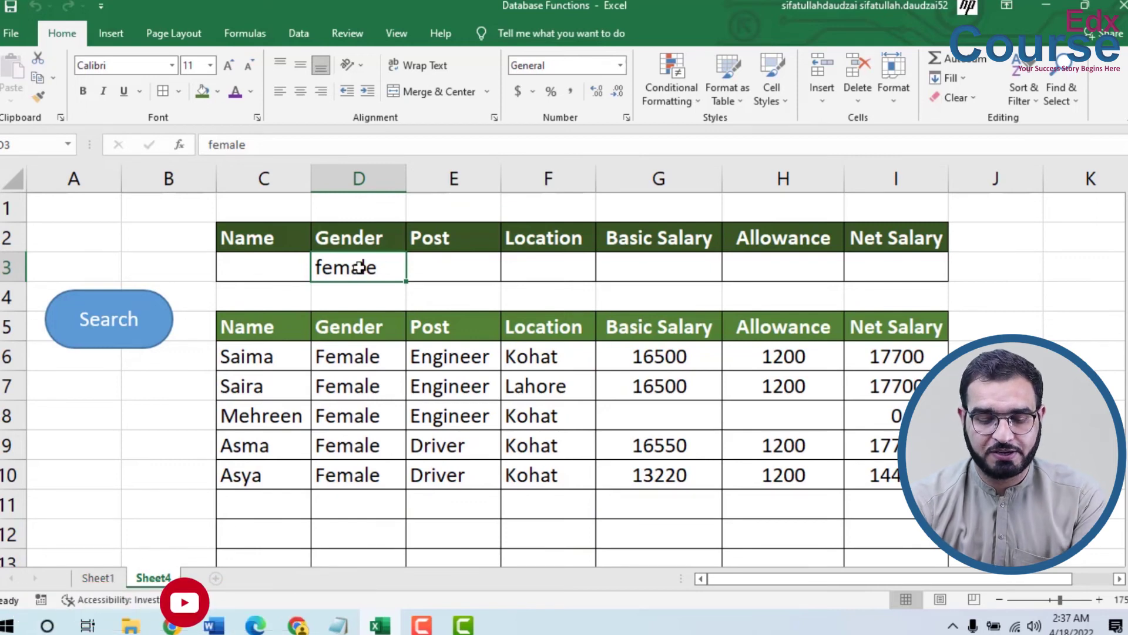
type("male")
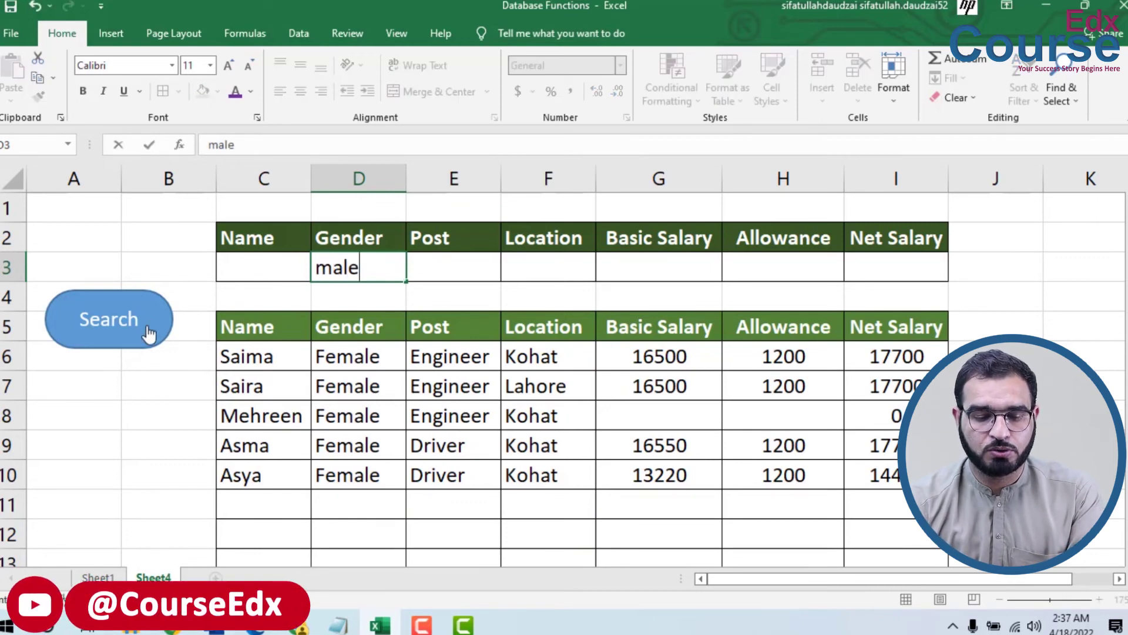
left_click(152, 329)
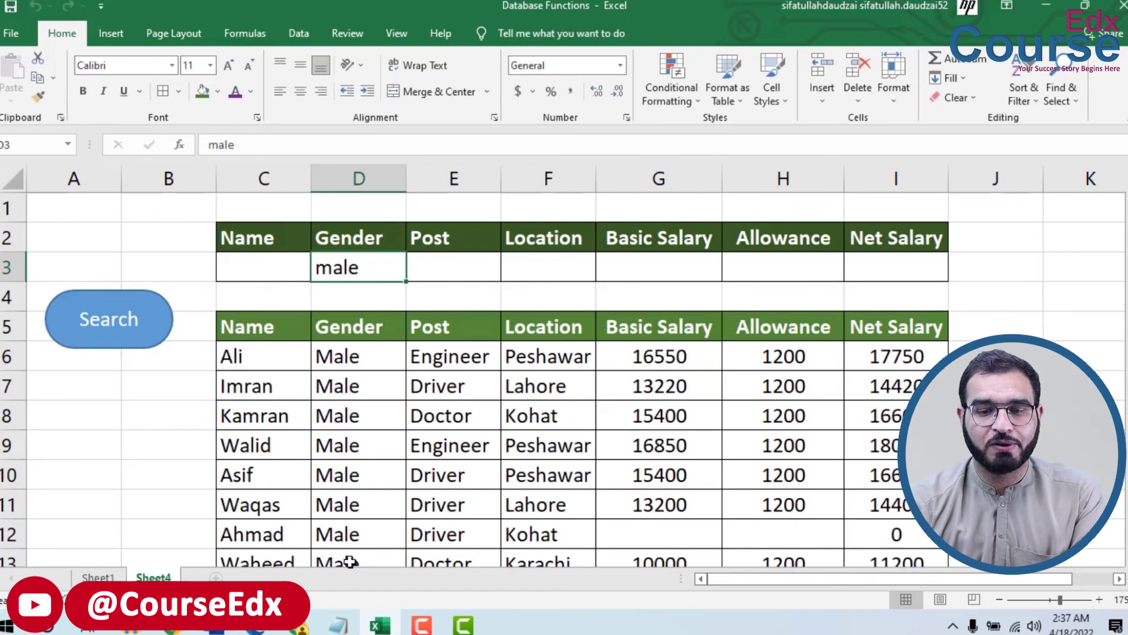
- Narrow the search by adding Doctor in E3 and Kohat in F3, rerunning after each
left_click(446, 275)
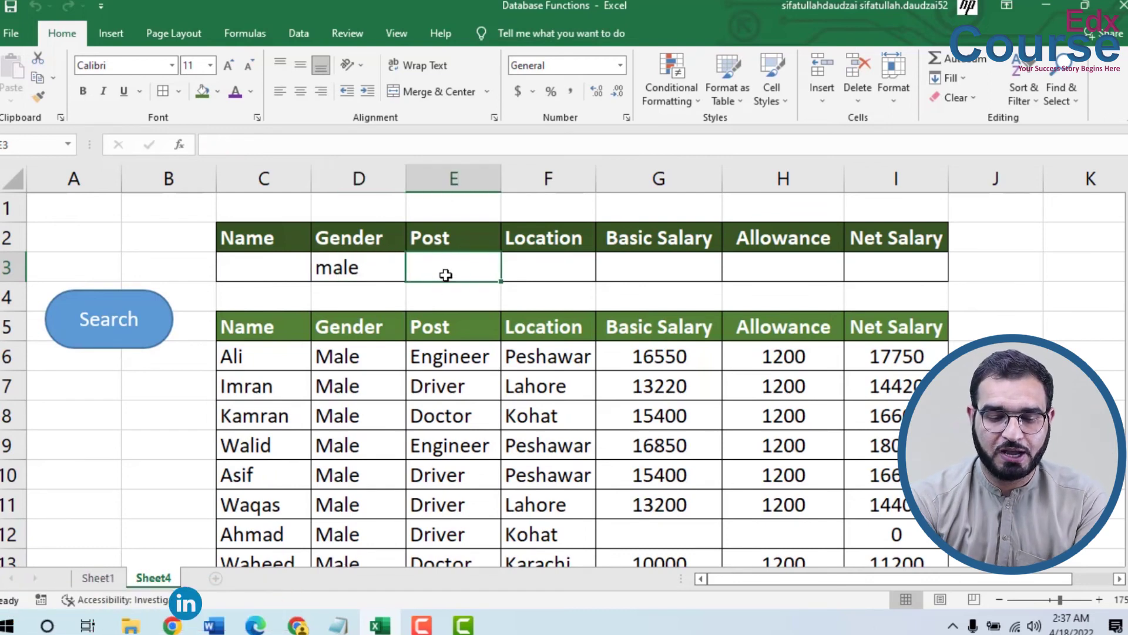
type("Doctor")
left_click(139, 330)
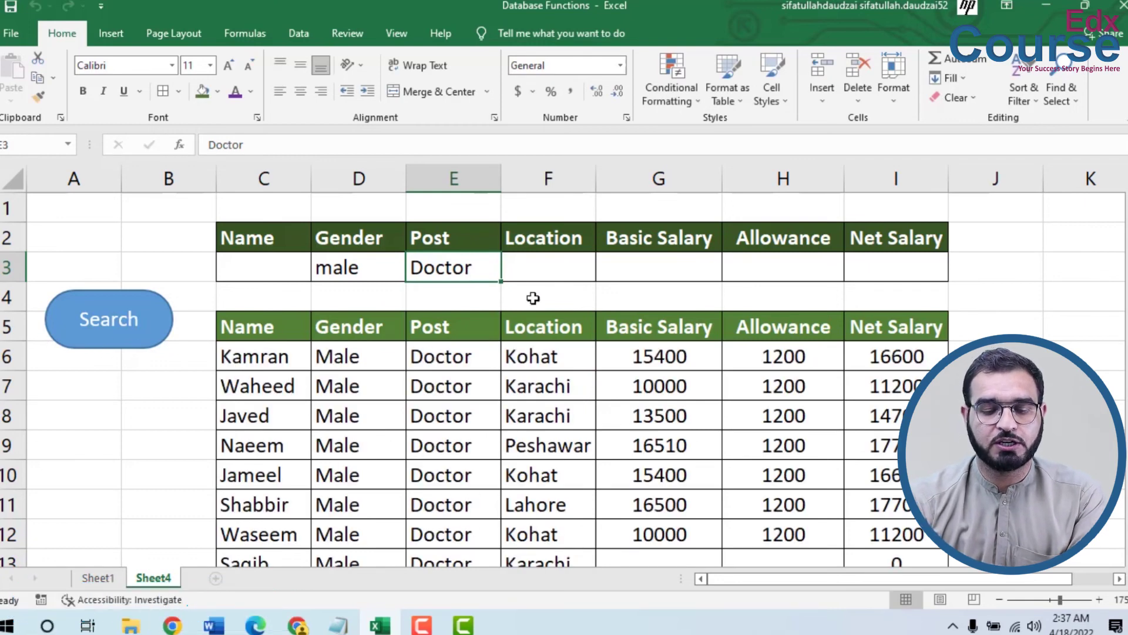
left_click(552, 263)
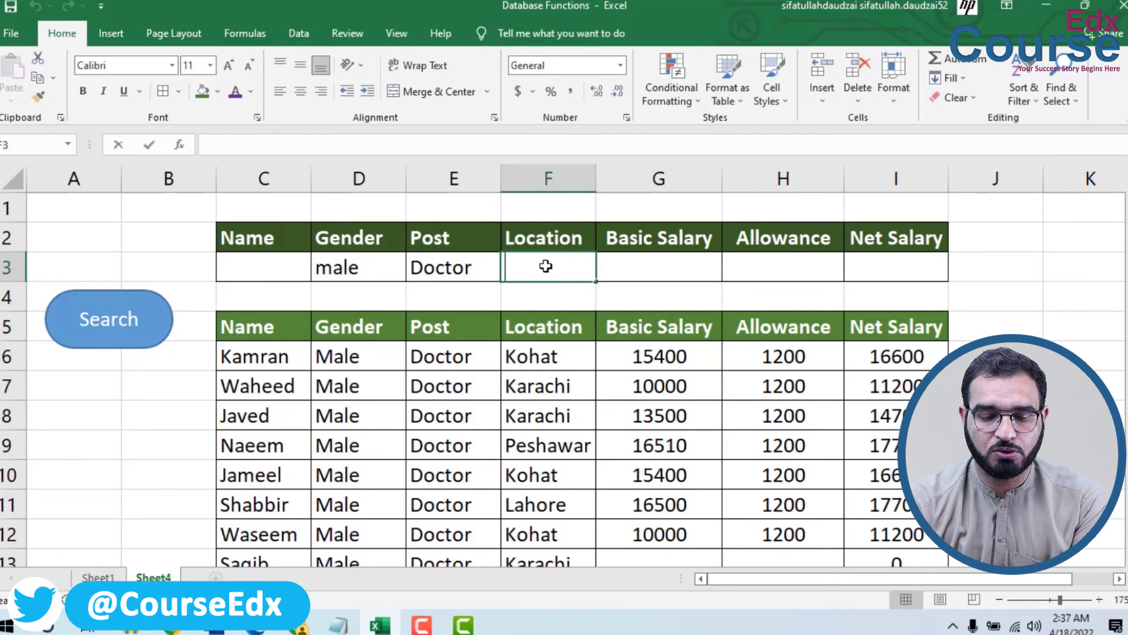
type("Kohat")
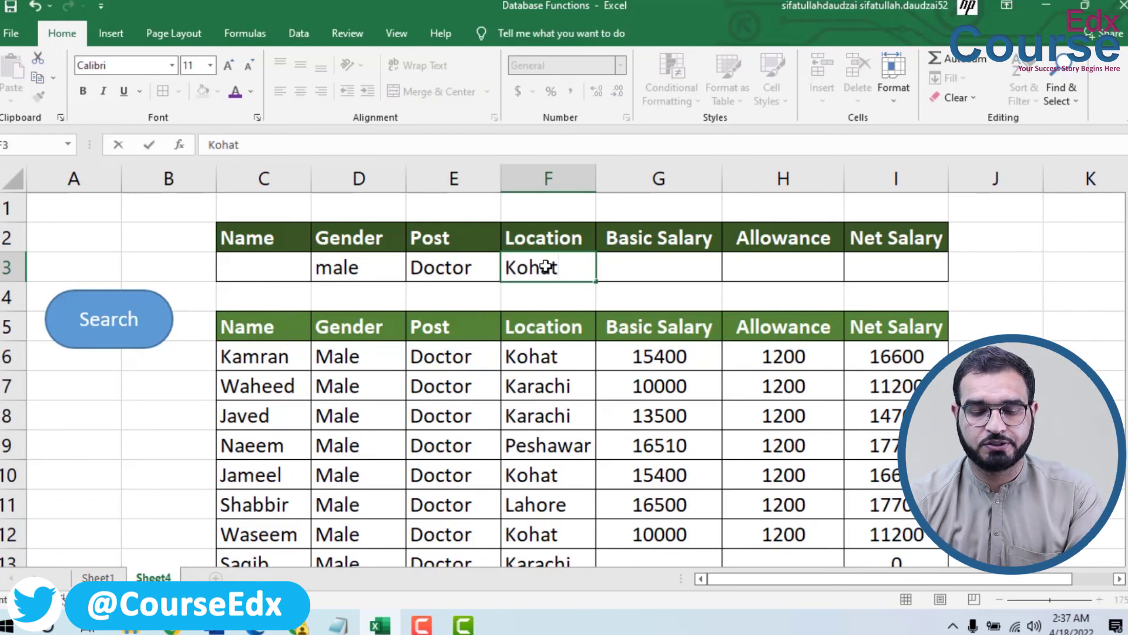
left_click(151, 340)
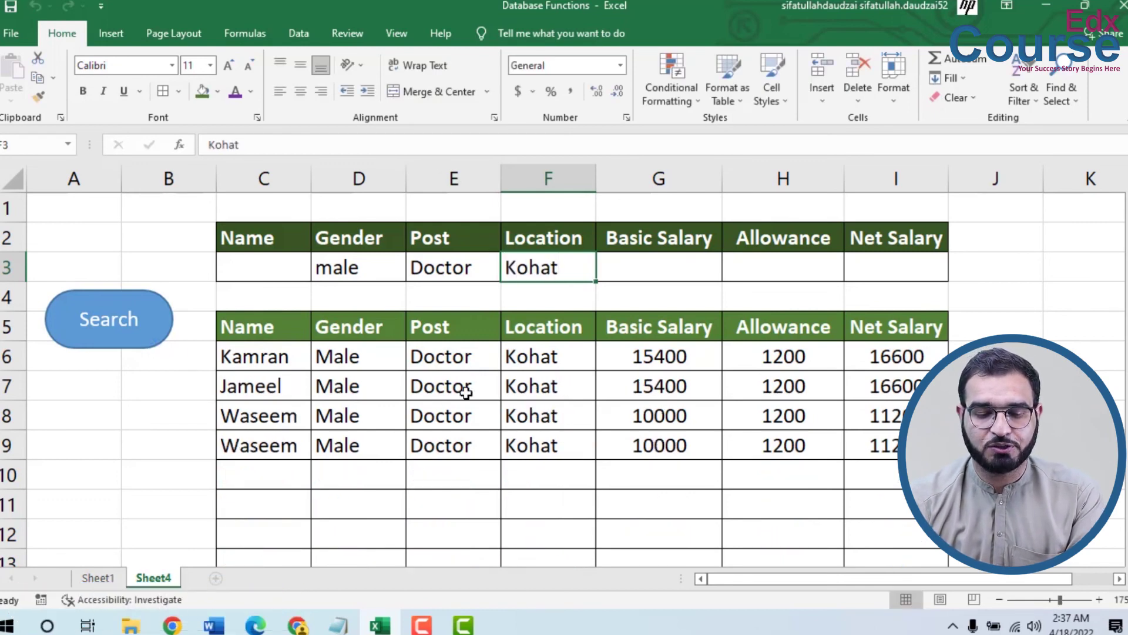